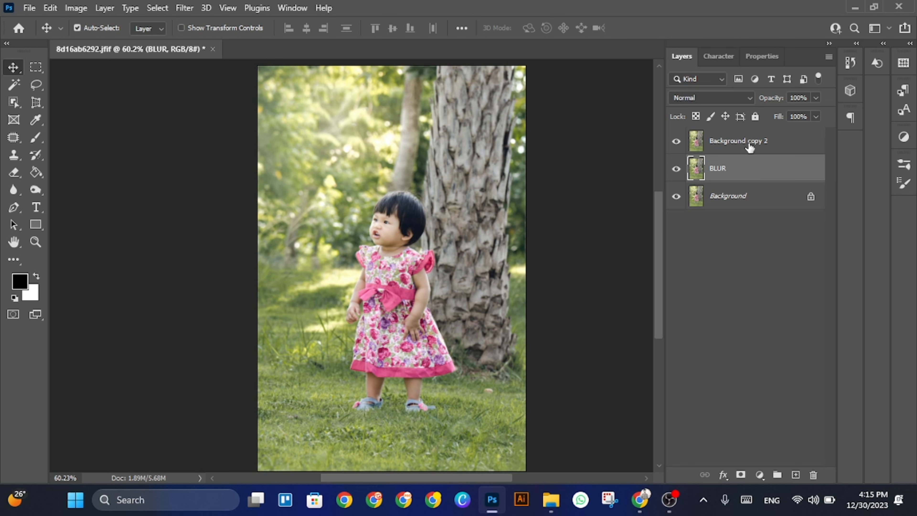
Rename the "Background copy 2" layer as MODEL.
left_click(753, 144)
double_click(754, 142)
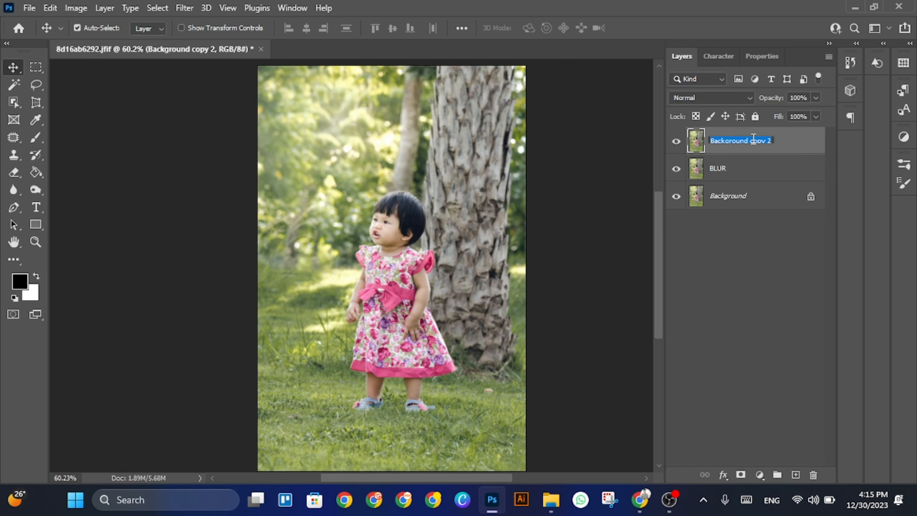
type("MODEL")
key("Return")
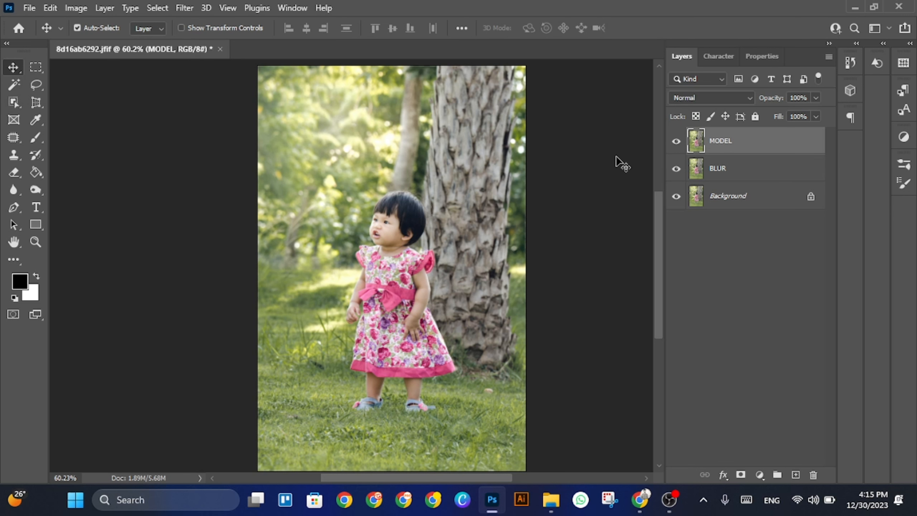
Hide the Background layer.
left_click(760, 177)
left_click(699, 205)
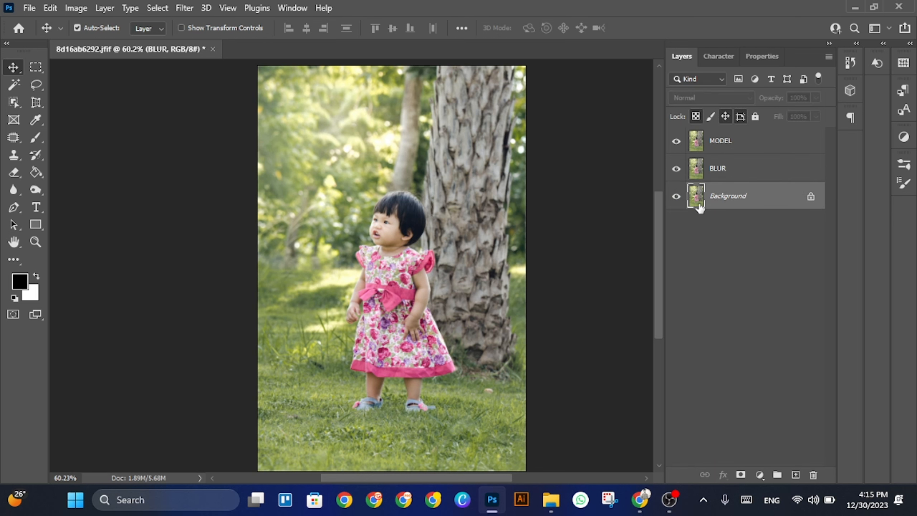
left_click(676, 203)
Select the whole girl on the MODEL layer with the Object Selection tool in Rectangle mode.
left_click(758, 145)
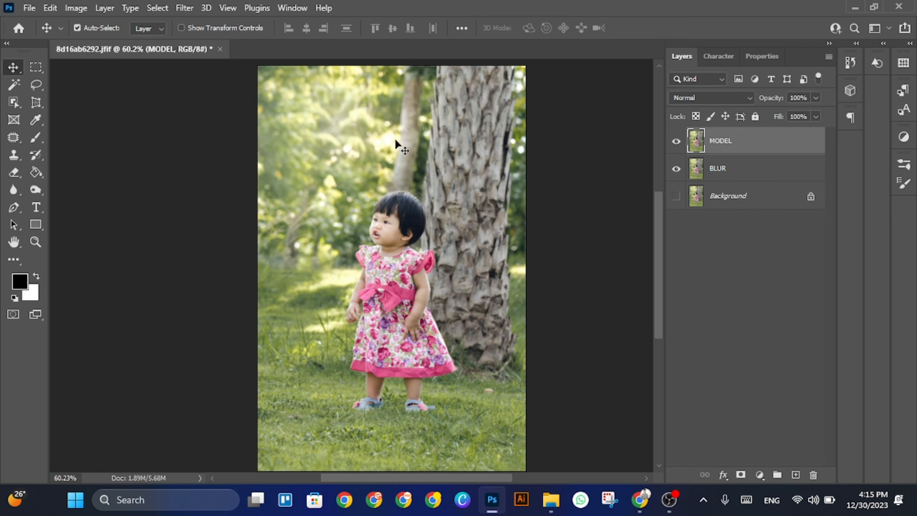
left_click_drag(13, 103, 45, 103)
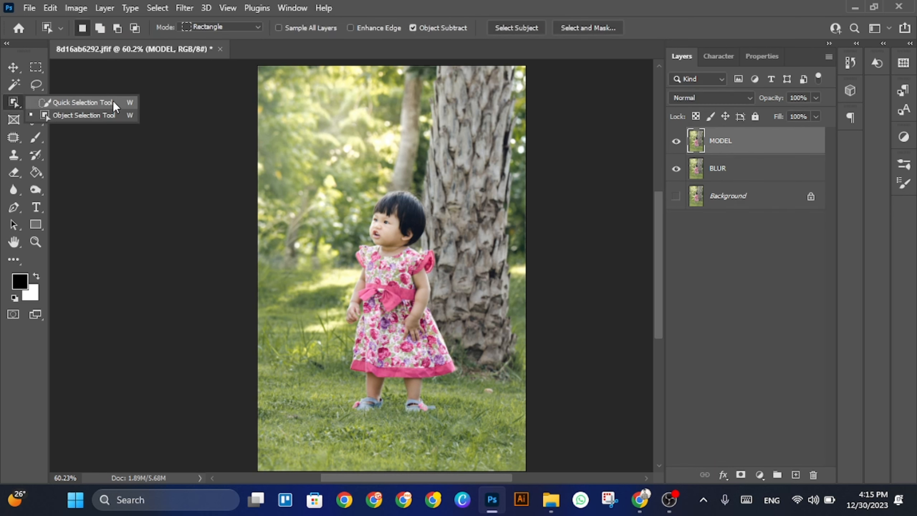
left_click(61, 110)
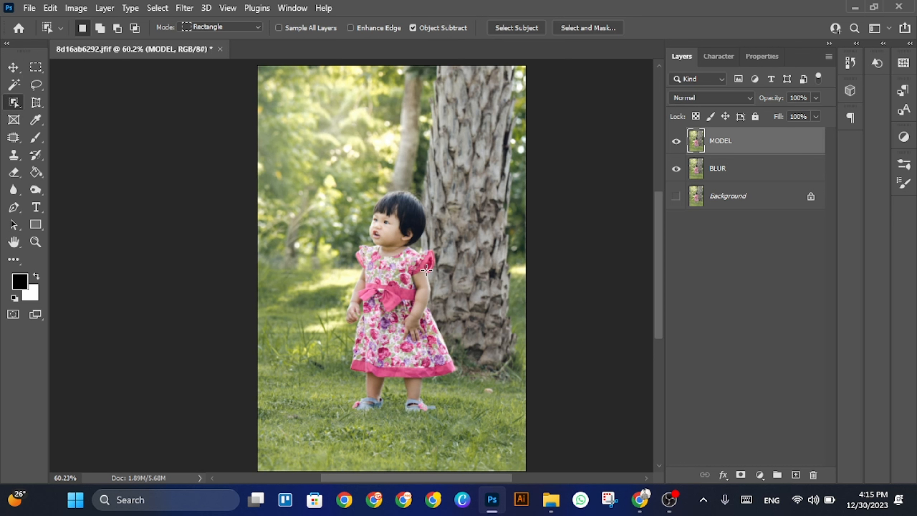
left_click_drag(335, 182, 445, 428)
Subtract the background gap between the girl's hair and the shoulder beside the tree from the selection.
scroll(419, 247, "up", 3)
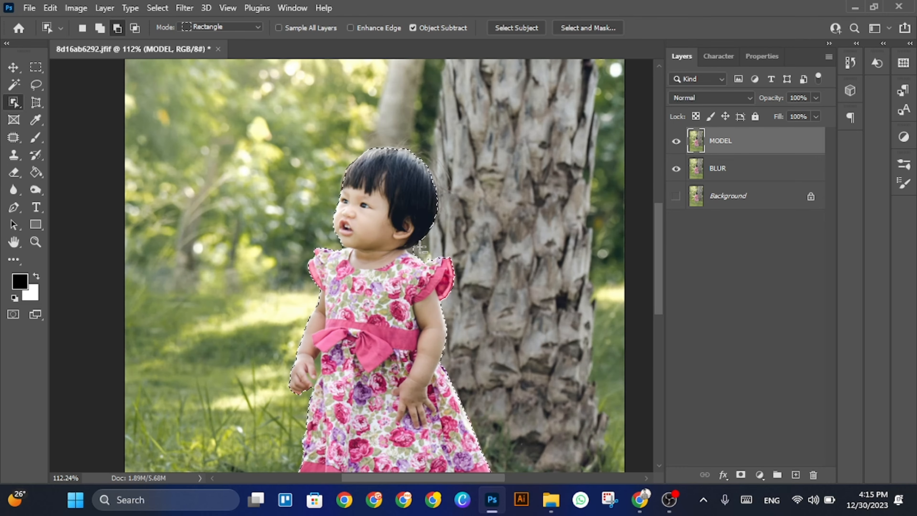
scroll(420, 247, "up", 5)
left_click_drag(418, 237, 366, 271)
Subtract the small background area between the girl's chin and the dress shoulder from the selection.
scroll(179, 188, "down", 2)
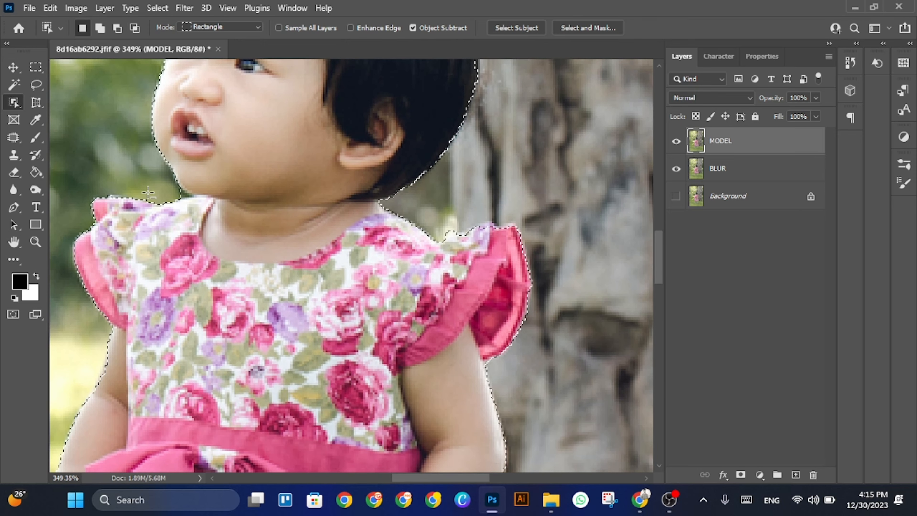
left_click_drag(178, 188, 203, 195)
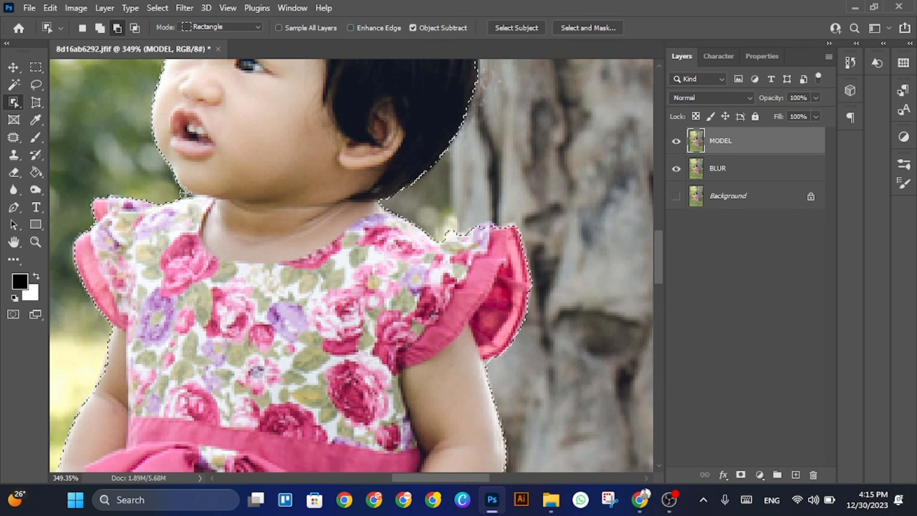
scroll(165, 178, "up", 6)
left_click_drag(92, 112, 285, 250)
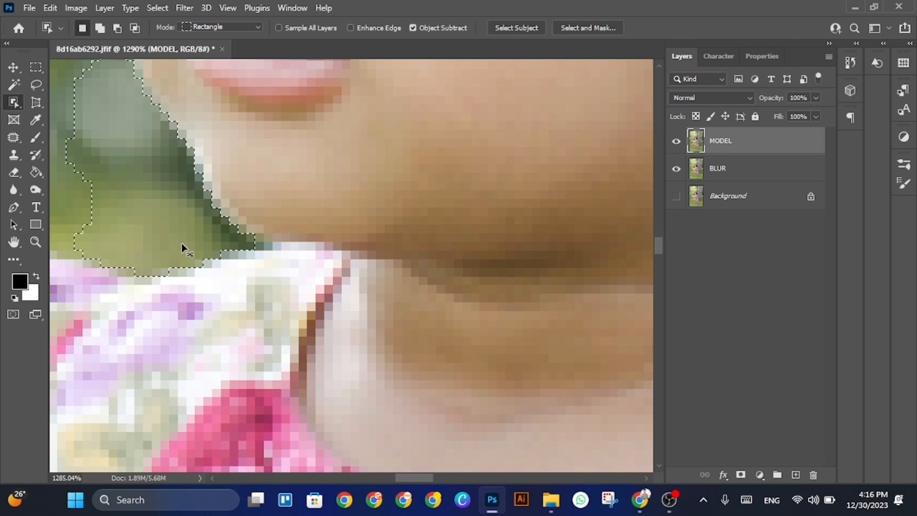
key("ctrl+z")
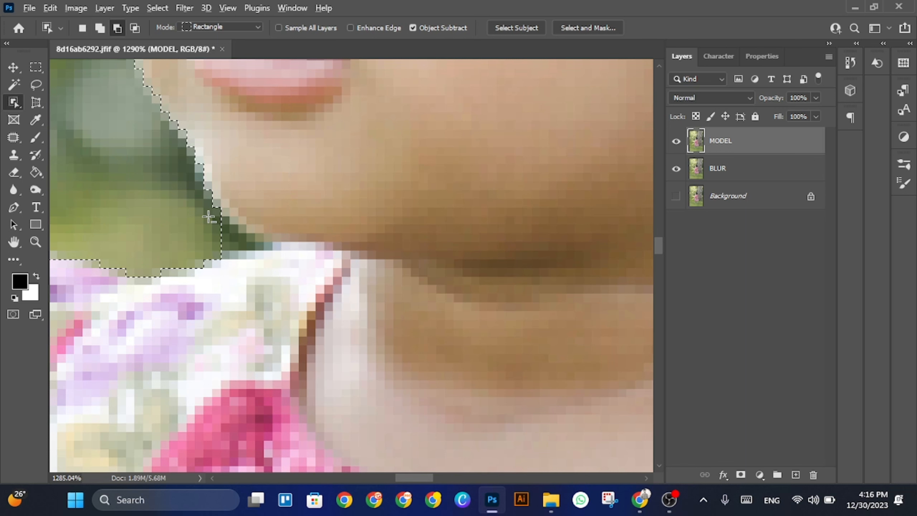
left_click_drag(204, 198, 281, 268)
Subtract the grass gap between the girl's lowered hand and the dress from the selection.
scroll(272, 268, "down", 10)
scroll(210, 424, "down", 1)
scroll(210, 424, "down", 6)
scroll(172, 148, "up", 5)
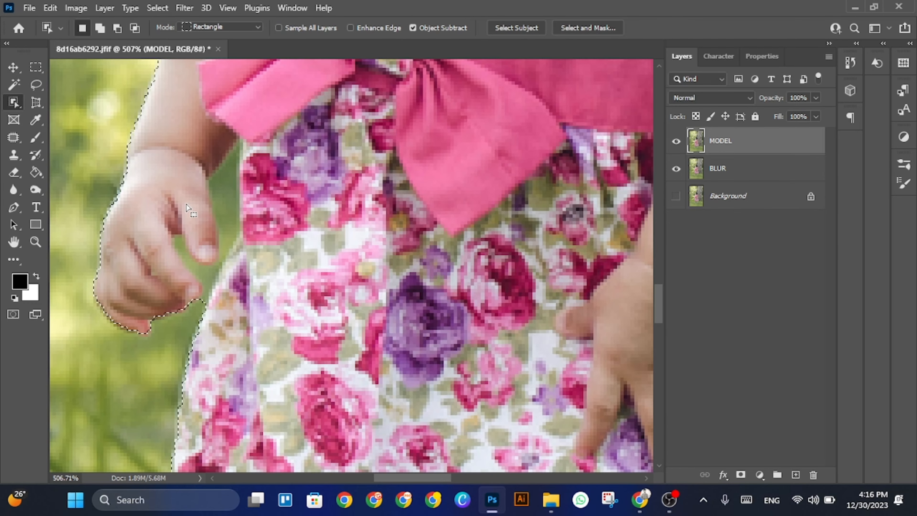
left_click_drag(158, 136, 325, 359)
left_click_drag(144, 129, 276, 338)
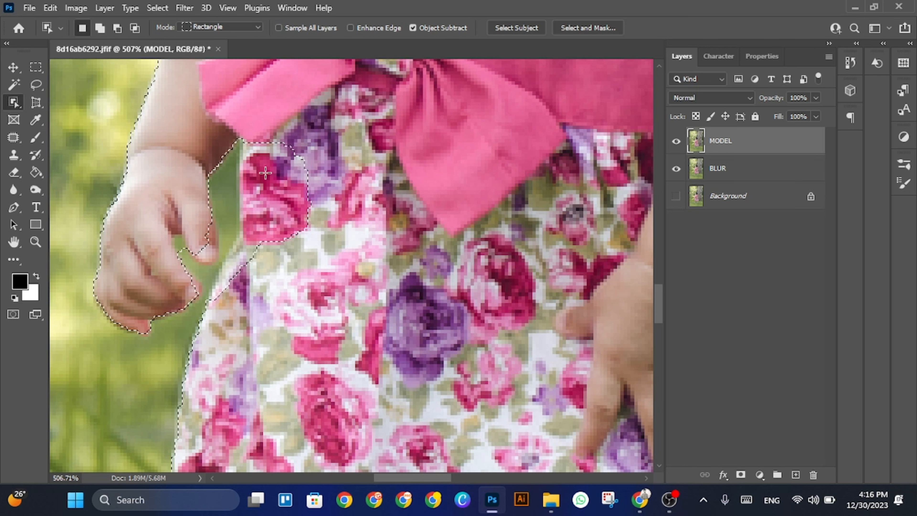
Add the wrongly removed dress area beside the lowered hand back to the selection.
left_click_drag(236, 143, 398, 320)
left_click_drag(262, 253, 224, 274)
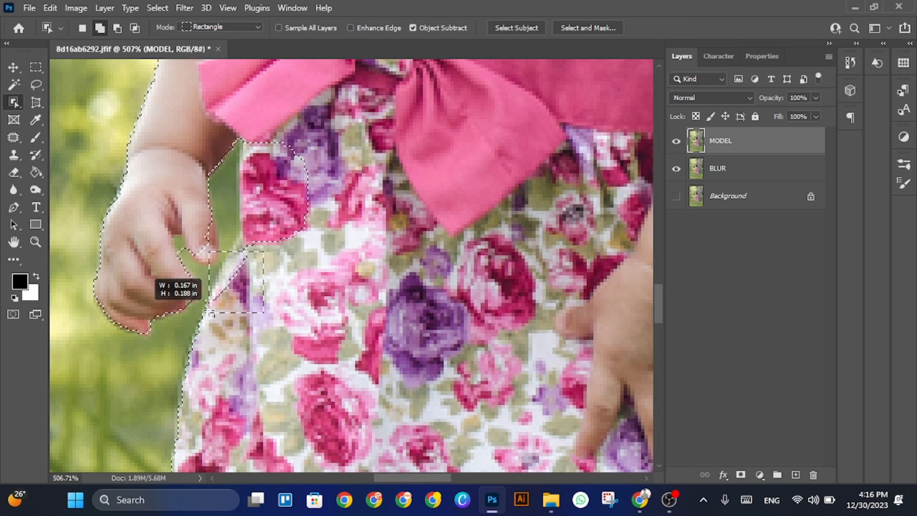
left_click_drag(208, 312, 209, 313)
left_click_drag(239, 115, 309, 294)
left_click_drag(281, 140, 330, 195)
scroll(280, 159, "up", 2)
left_click_drag(277, 133, 298, 179)
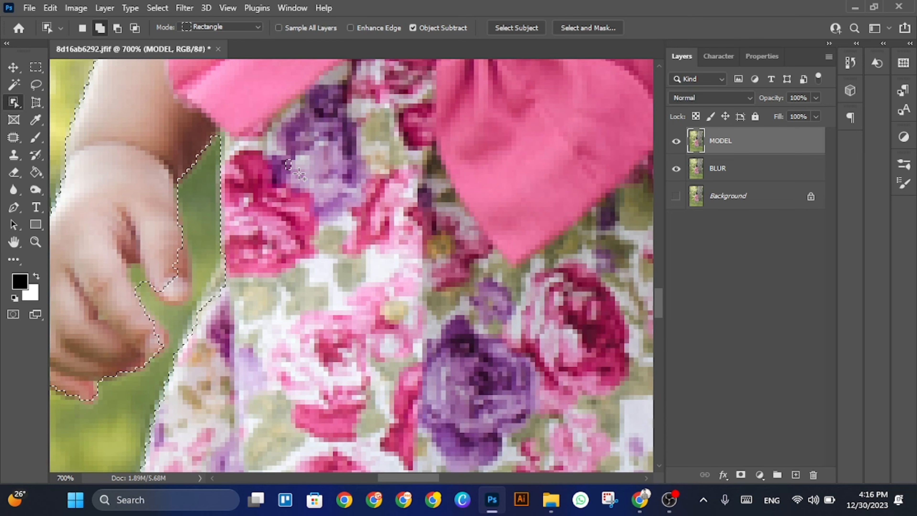
scroll(281, 161, "up", 2)
scroll(279, 154, "up", 5)
left_click_drag(330, 219, 598, 476)
left_click_drag(545, 424, 544, 423)
Add the missing thumb edge of the lowered hand to the selection and refine the gap between thumb and fingers.
scroll(334, 348, "down", 5)
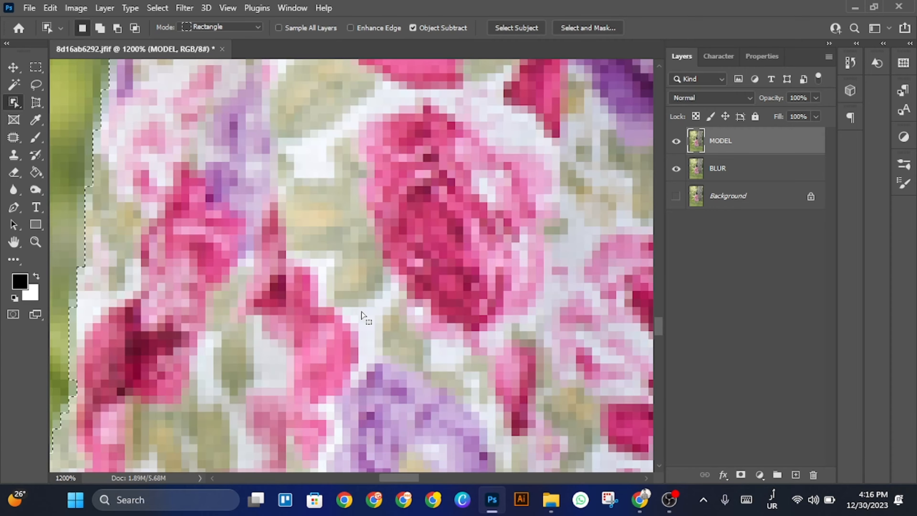
scroll(361, 315, "down", 5)
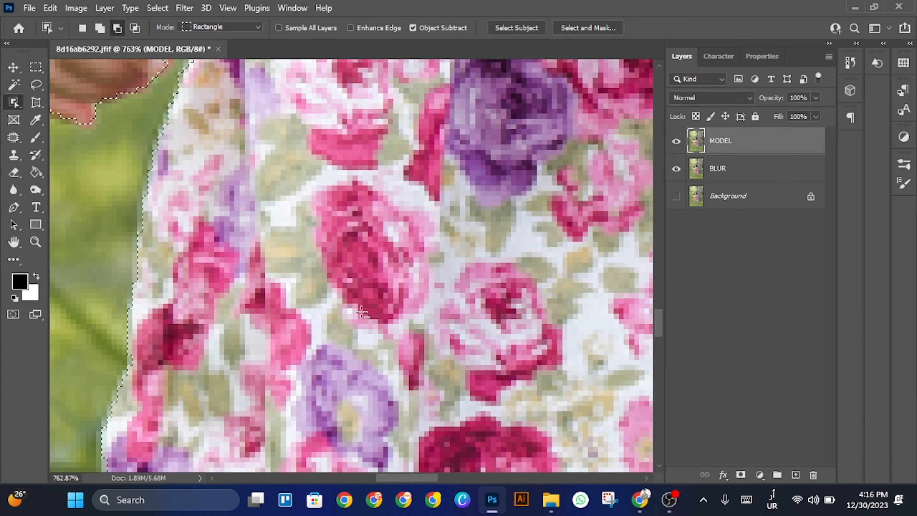
scroll(286, 204, "up", 5)
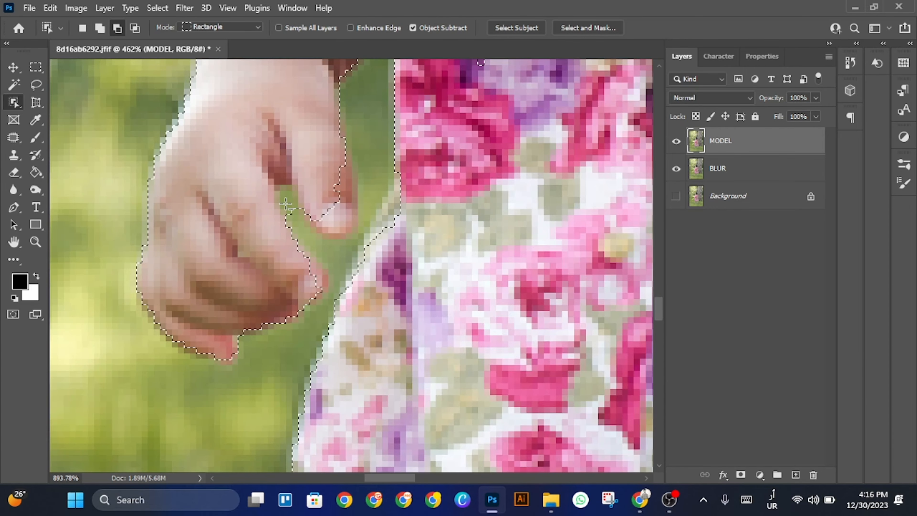
left_click_drag(329, 233, 329, 233)
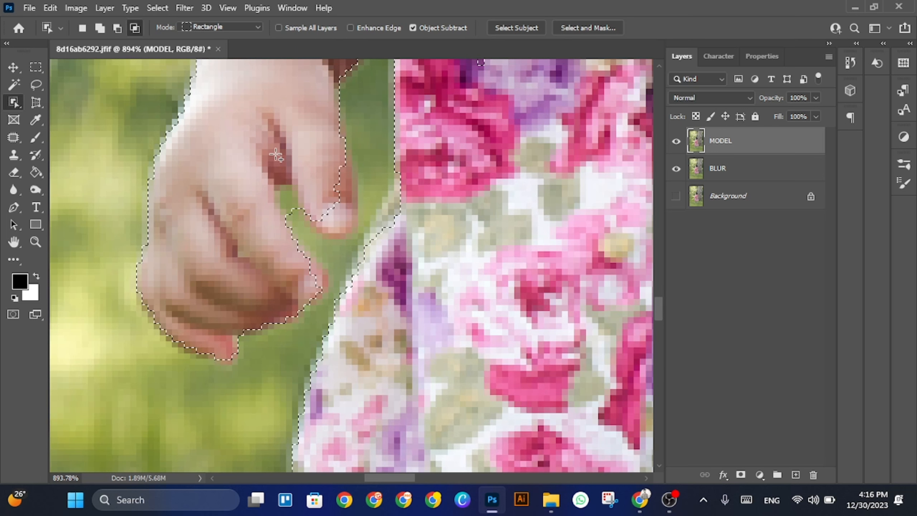
left_click_drag(281, 131, 375, 245)
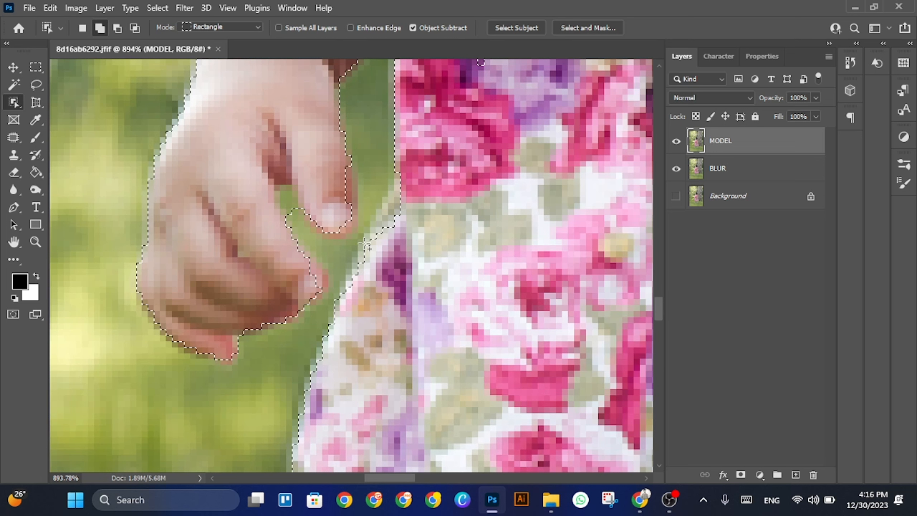
left_click_drag(277, 161, 319, 218)
Check the outline down to the shoes and mask the MODEL layer with the girl's selection.
scroll(319, 220, "down", 6)
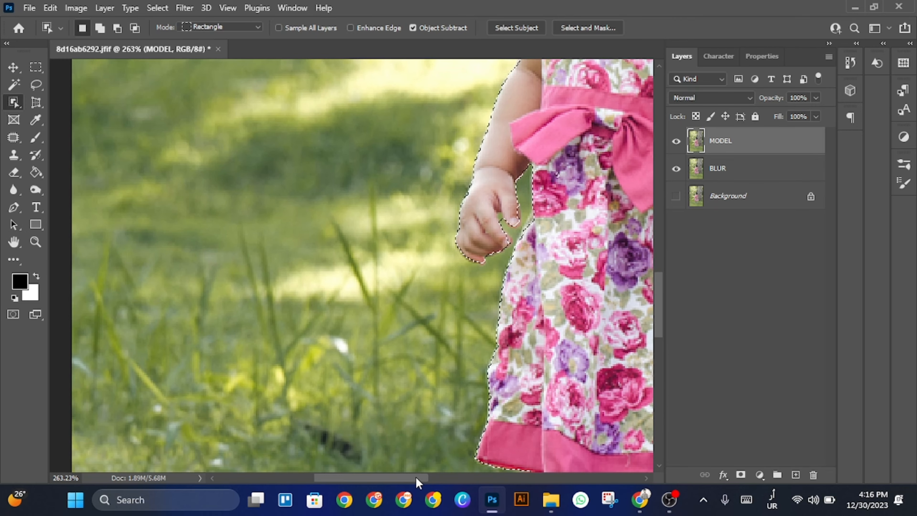
left_click_drag(417, 478, 481, 478)
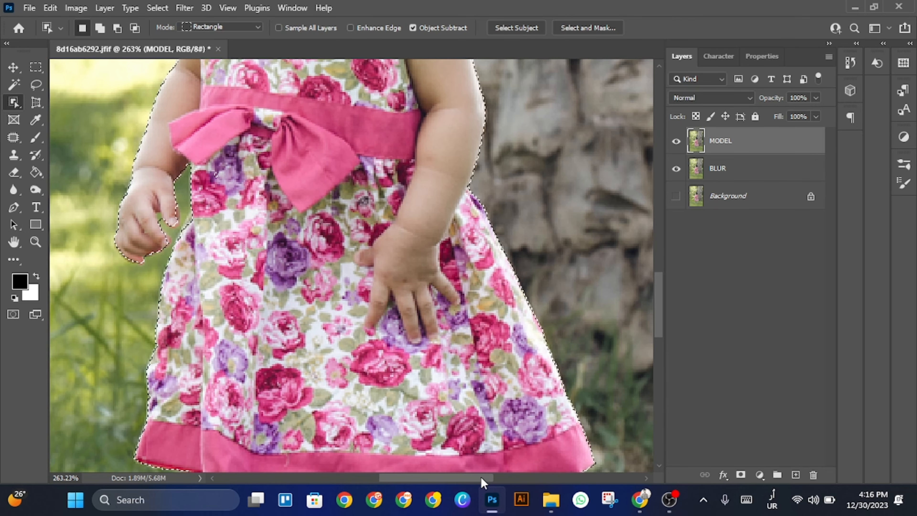
scroll(459, 349, "down", 3)
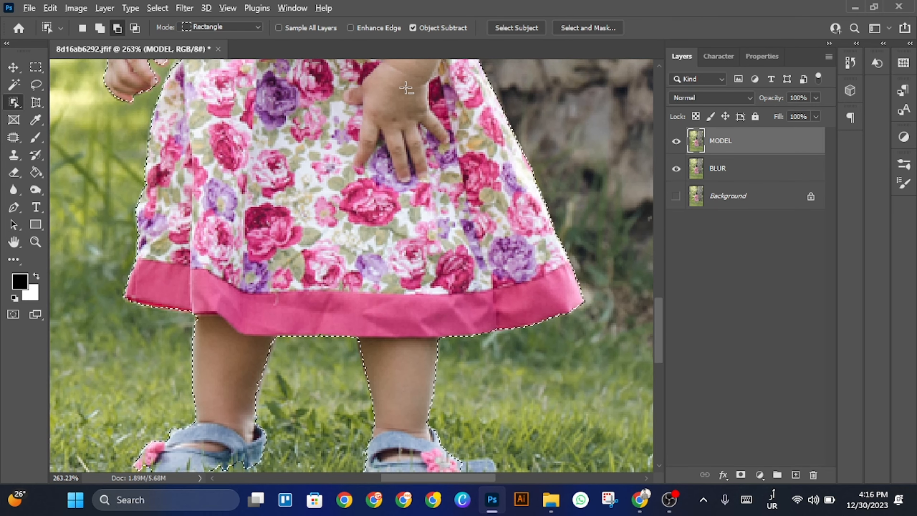
scroll(459, 349, "down", 4)
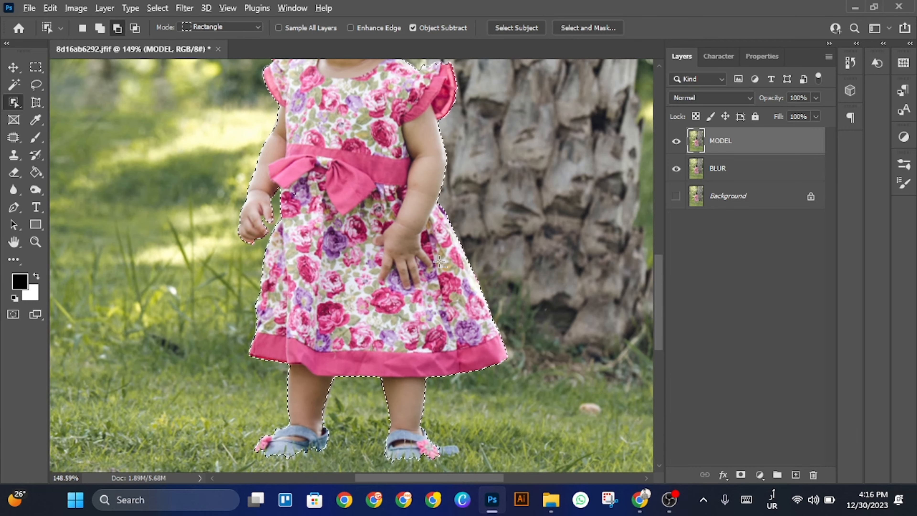
scroll(434, 263, "down", 2)
scroll(434, 263, "up", 2)
scroll(434, 264, "down", 4)
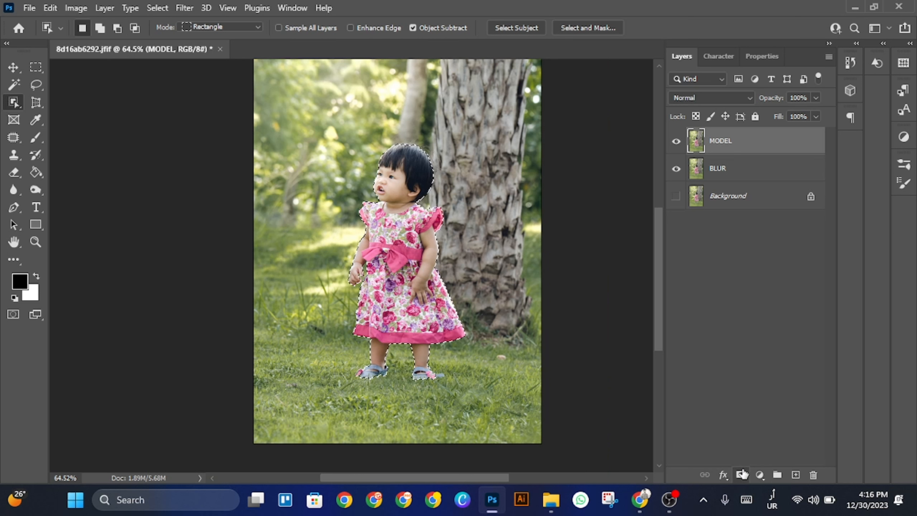
left_click(741, 475)
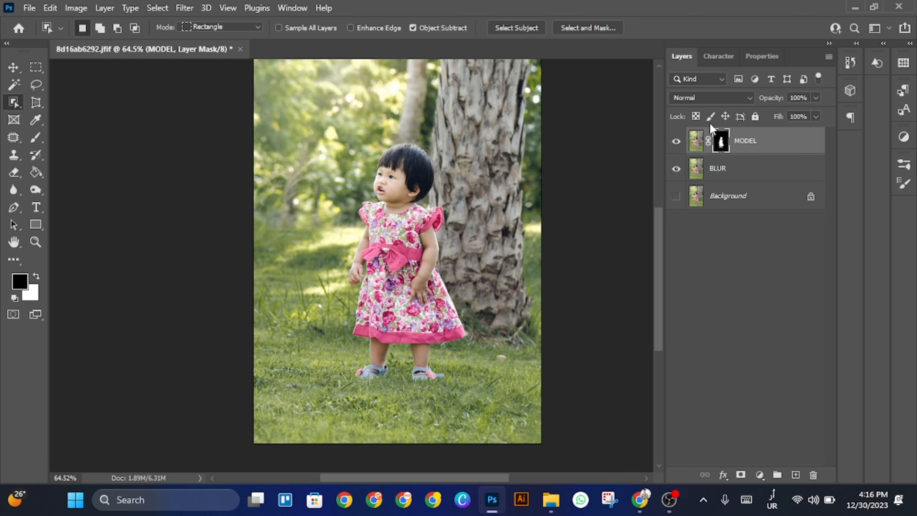
Make the BLUR layer active and load the MODEL layer's mask as a selection.
left_click(713, 174)
key("v")
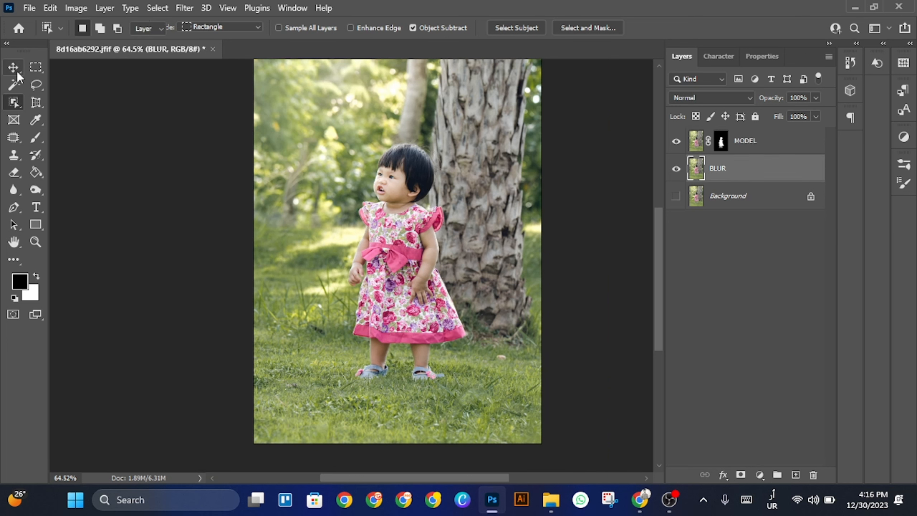
key("ctrl")
left_click(698, 173, "ctrl")
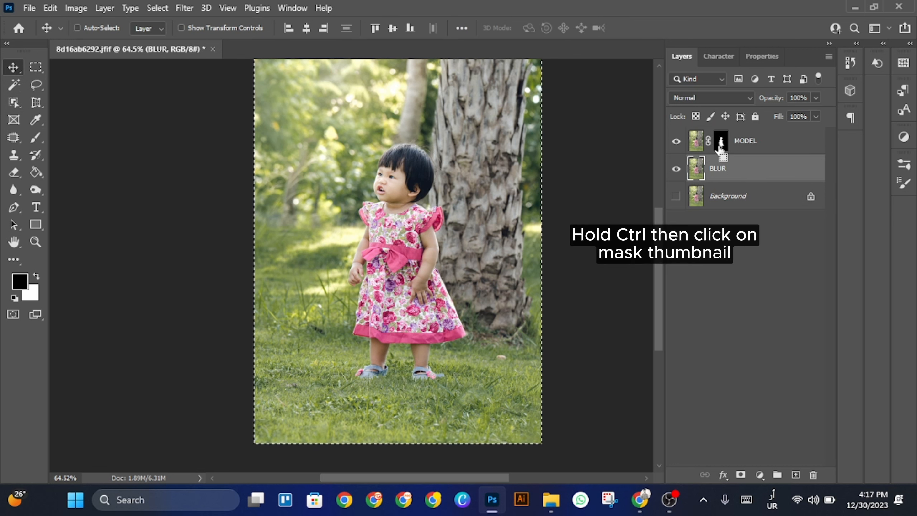
left_click(722, 143, "ctrl")
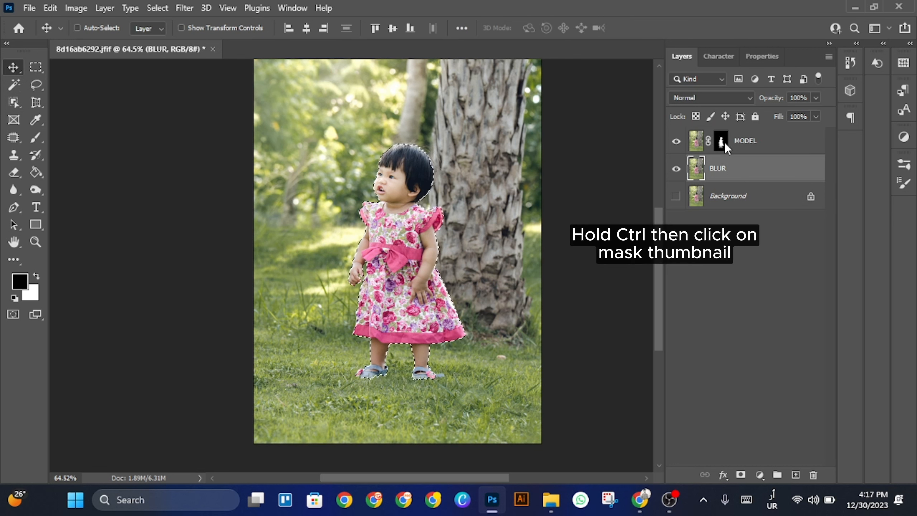
Expand the girl-shaped selection by 2 pixels.
left_click(169, 8)
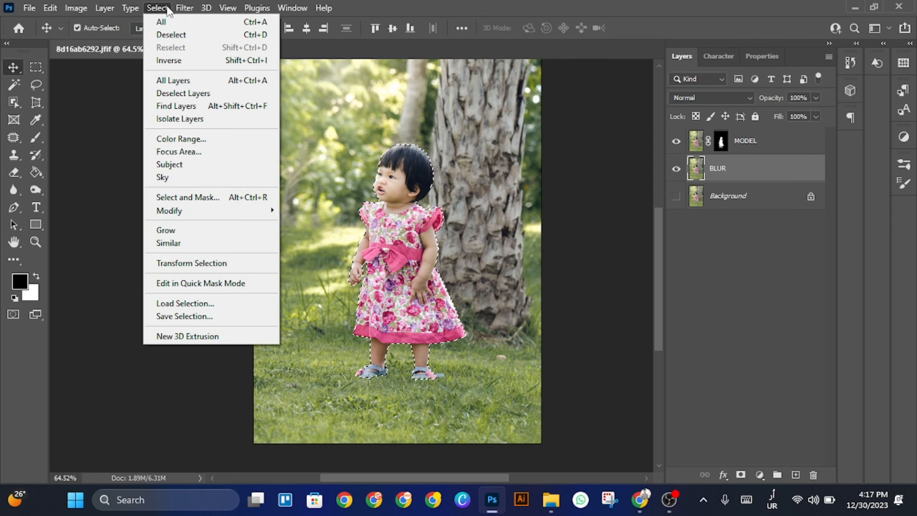
mouse_move(188, 217)
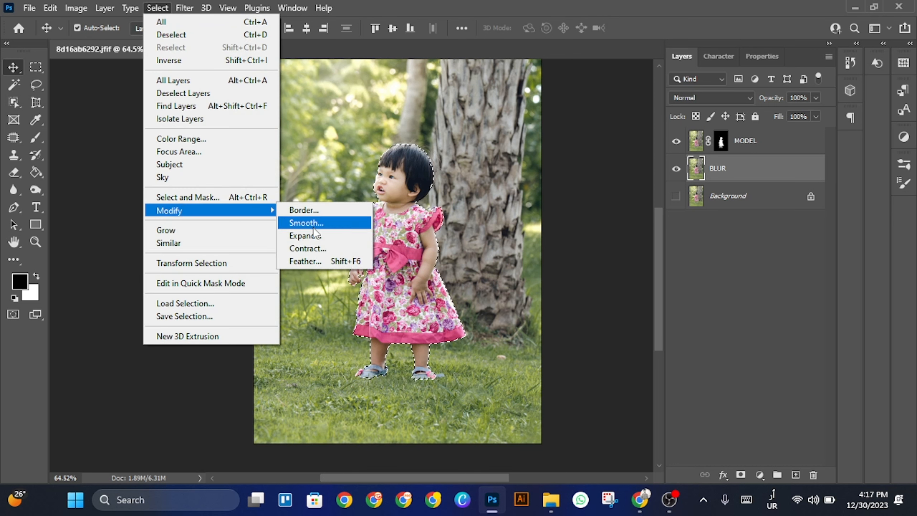
left_click(313, 236)
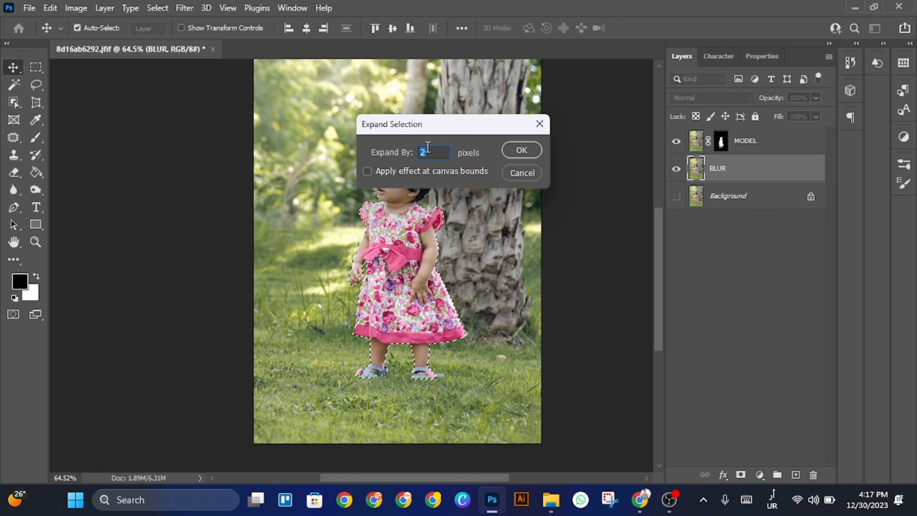
left_click(522, 150)
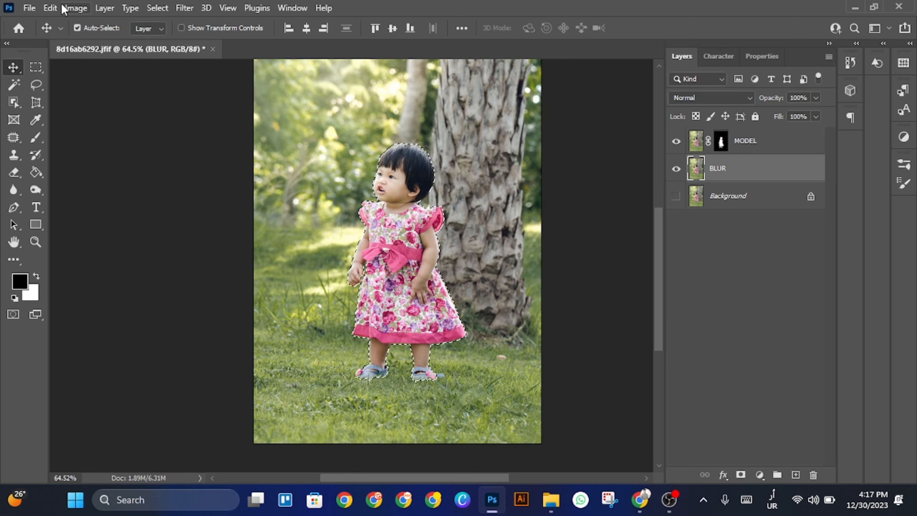
Fill the girl-shaped selection on the BLUR layer with Content-Aware contents and check the result by briefly hiding the MODEL layer.
left_click(51, 8)
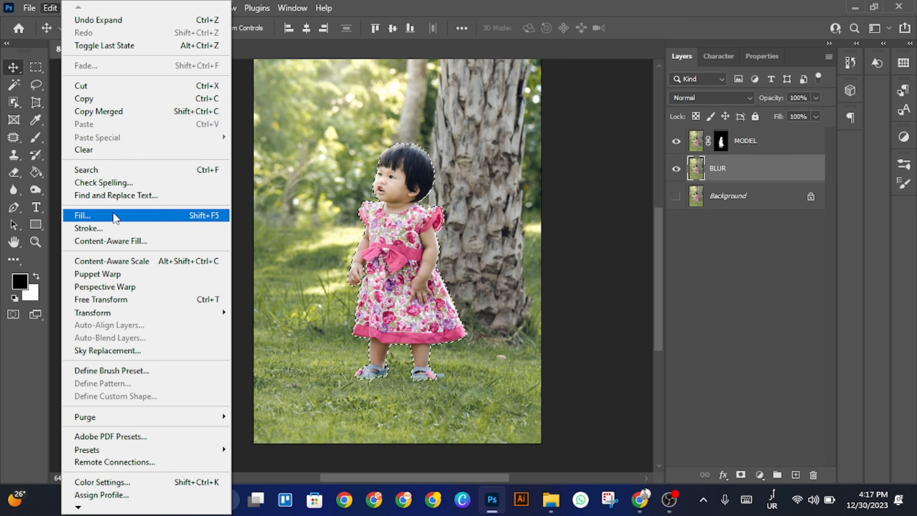
left_click(113, 213)
left_click(700, 135)
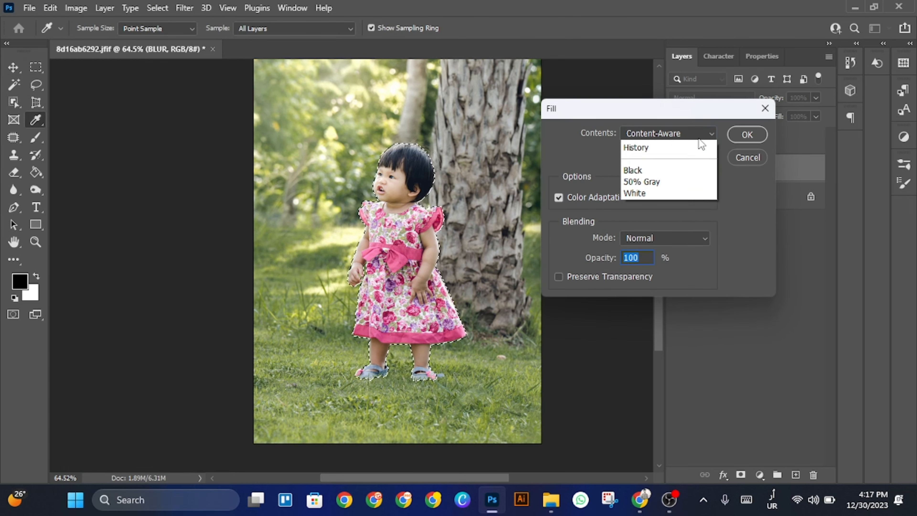
left_click(698, 197)
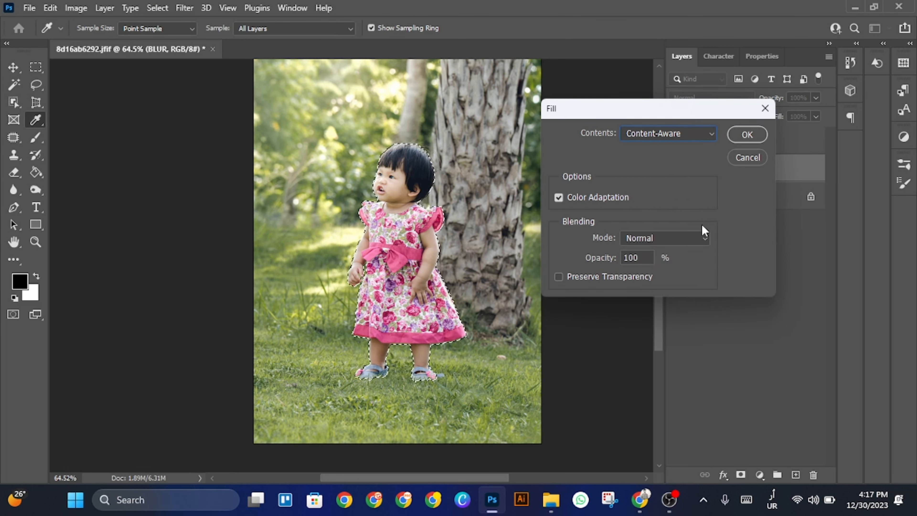
left_click(746, 134)
key("v")
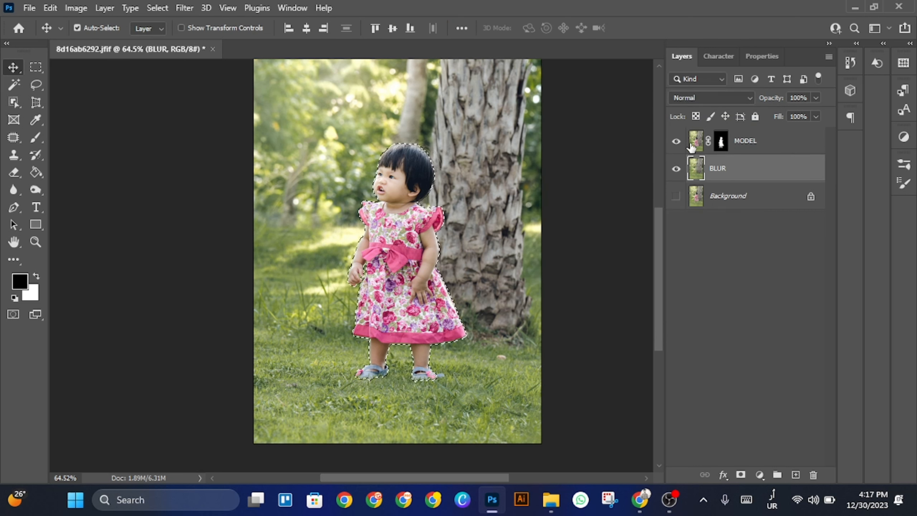
left_click(676, 141)
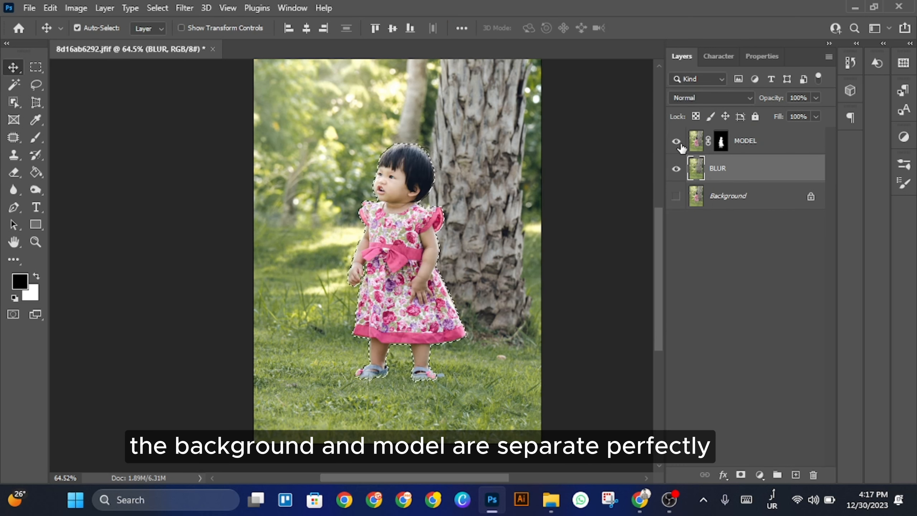
left_click(680, 143)
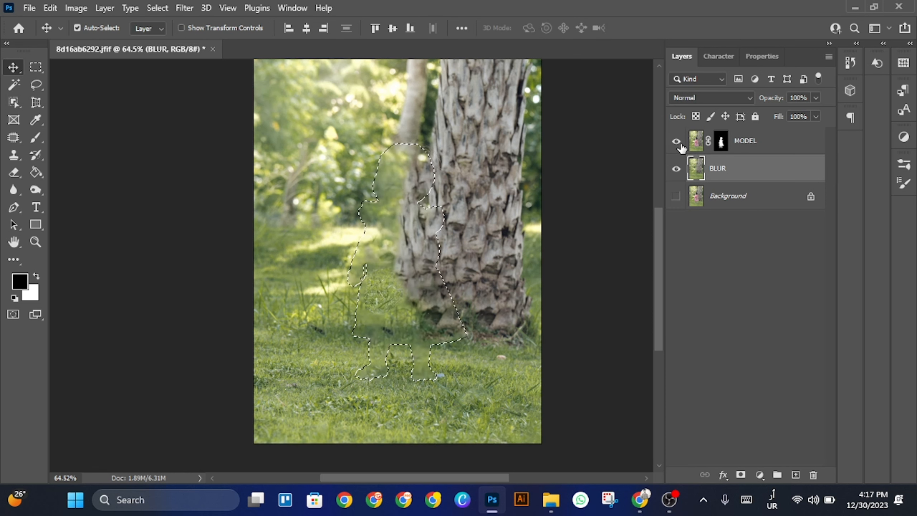
Make the BLUR layer active again and clear the girl-shaped selection.
left_click_drag(661, 247, 659, 218)
left_click(583, 249)
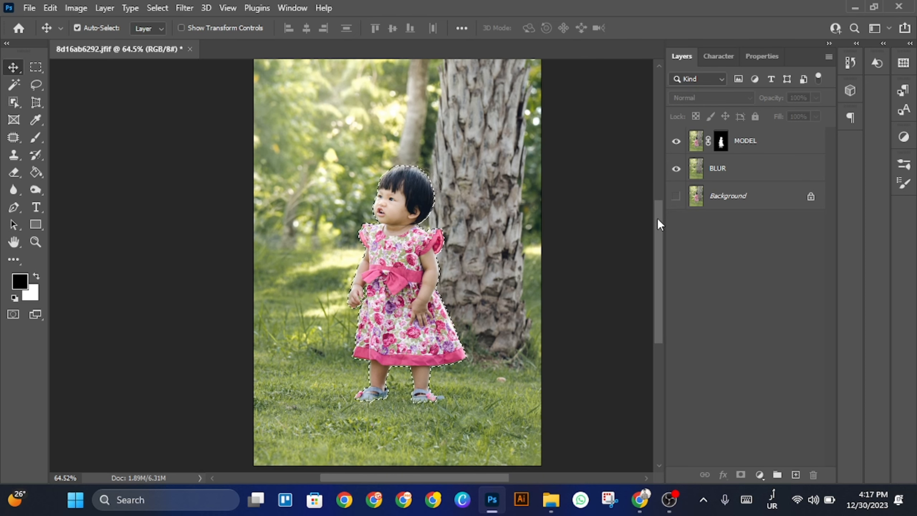
left_click(743, 180)
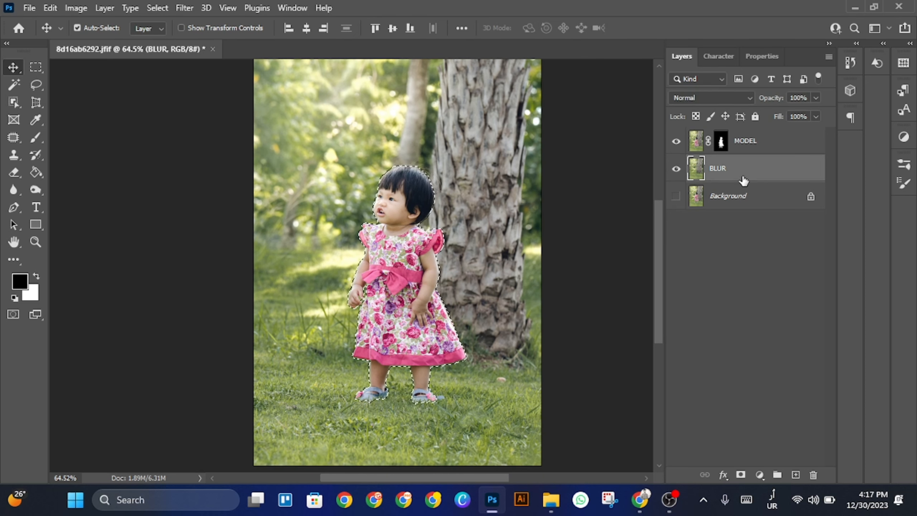
left_click(191, 9)
mouse_move(230, 192)
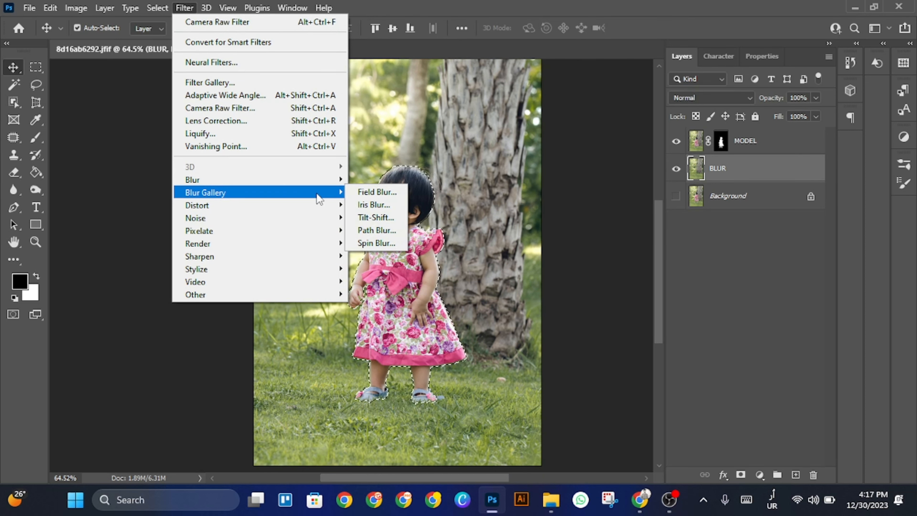
left_click(738, 166)
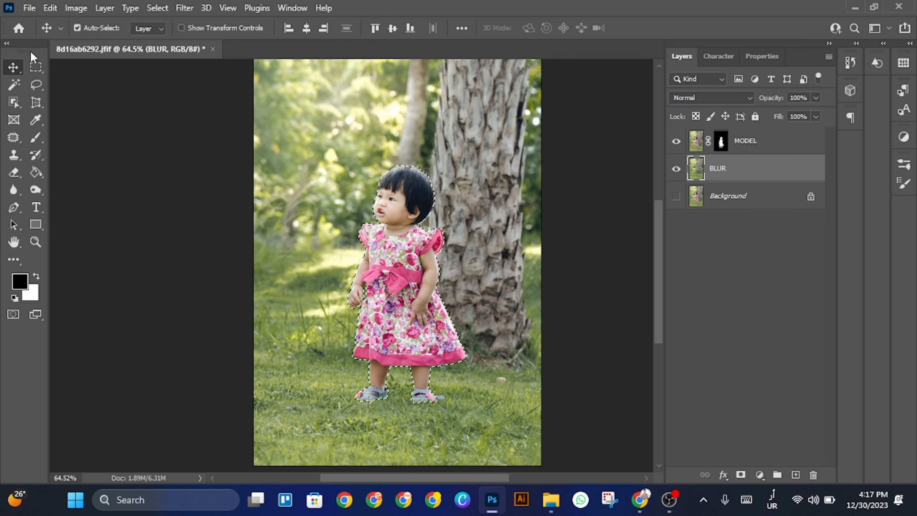
left_click(34, 66)
left_click(420, 147)
left_click(13, 67)
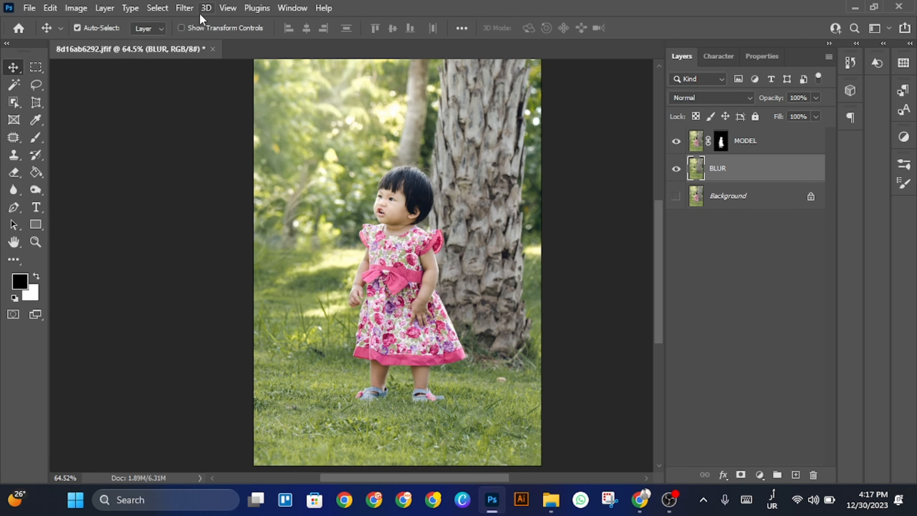
Apply a 23 px Tilt-Shift blur to the BLUR layer, keeping the grass around and below the girl's feet sharp.
left_click(185, 8)
mouse_move(289, 190)
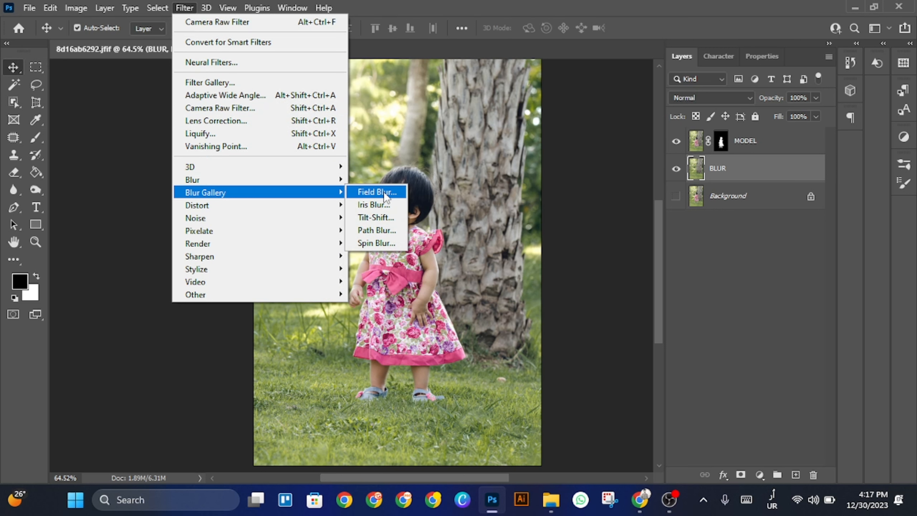
left_click(361, 218)
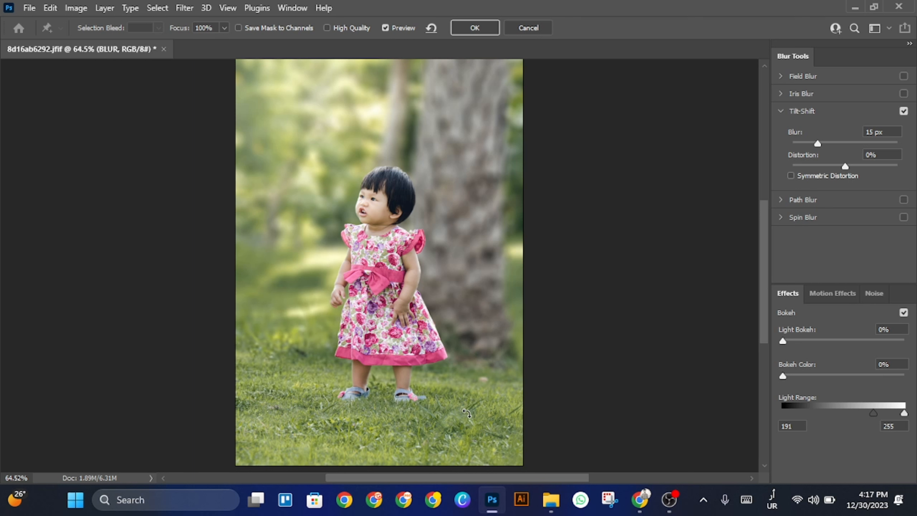
left_click_drag(467, 413, 464, 433)
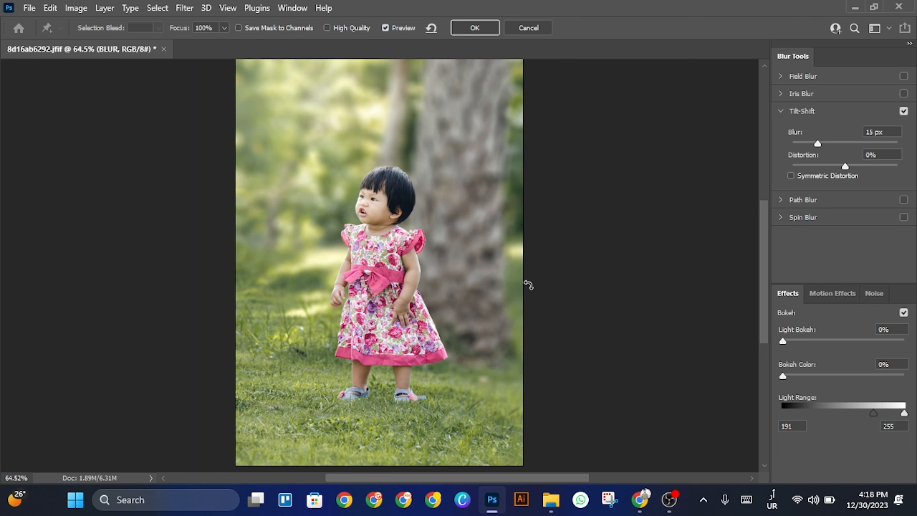
left_click_drag(447, 406, 448, 421)
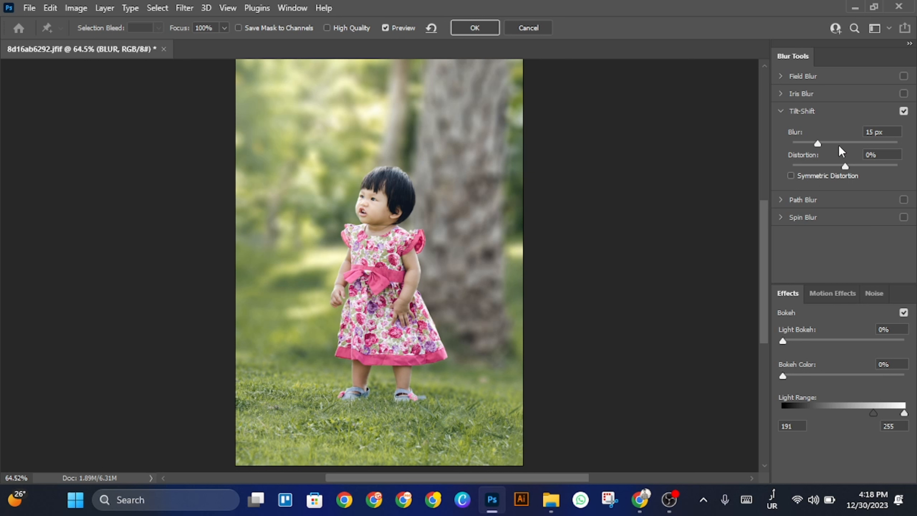
left_click_drag(818, 143, 825, 140)
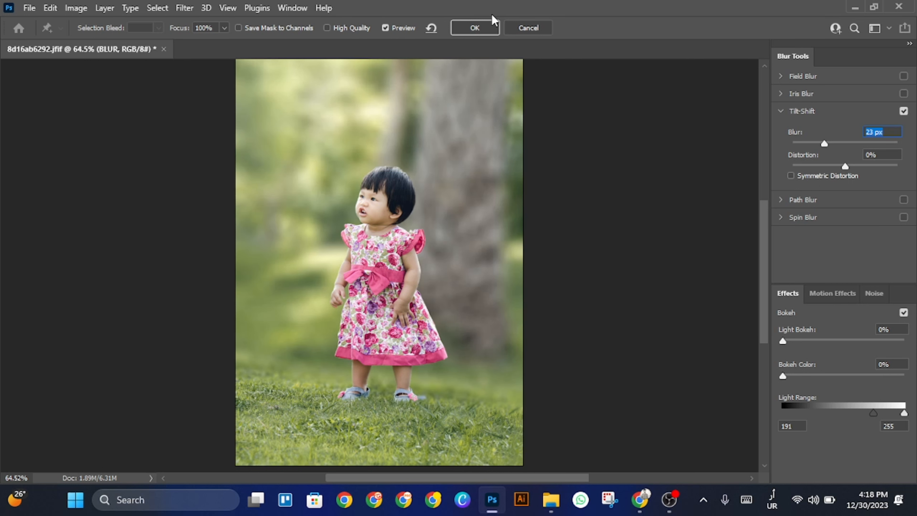
left_click(491, 29)
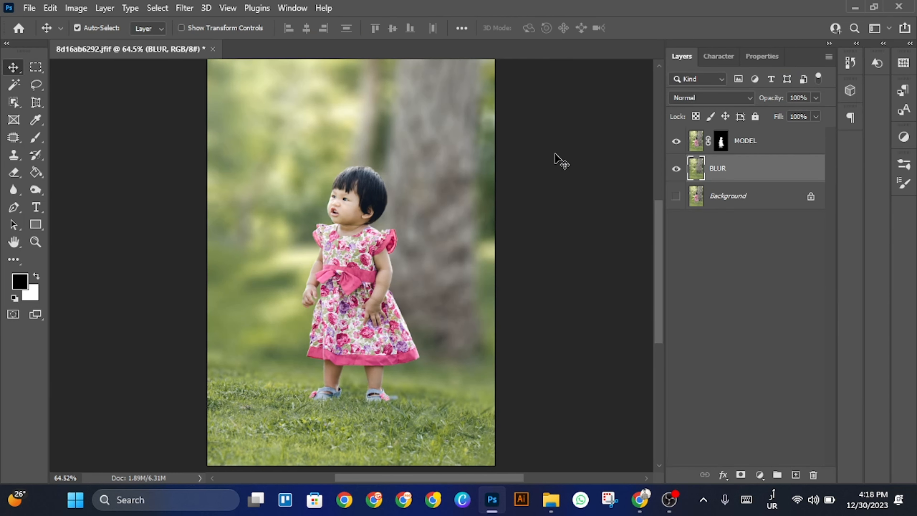
Add an empty layer above the MODEL layer for the light effect and activate the soft Brush tool.
left_click(783, 152)
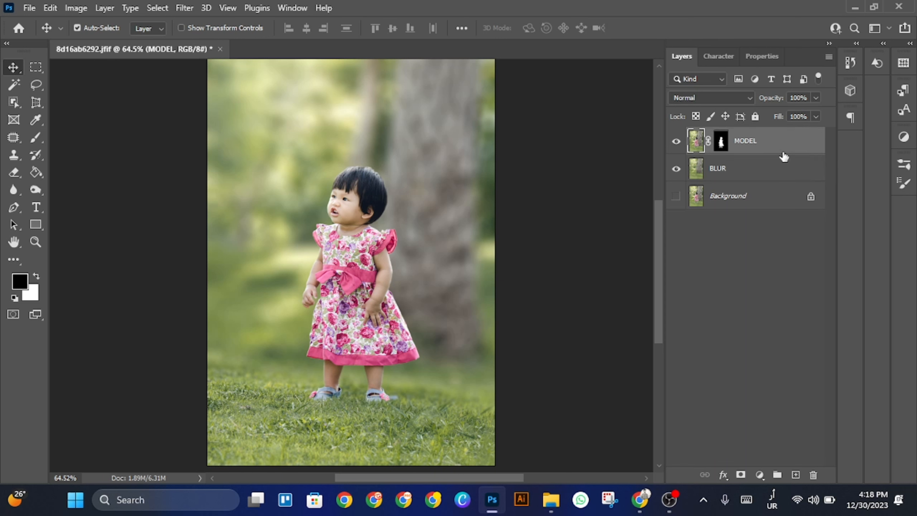
left_click(796, 475)
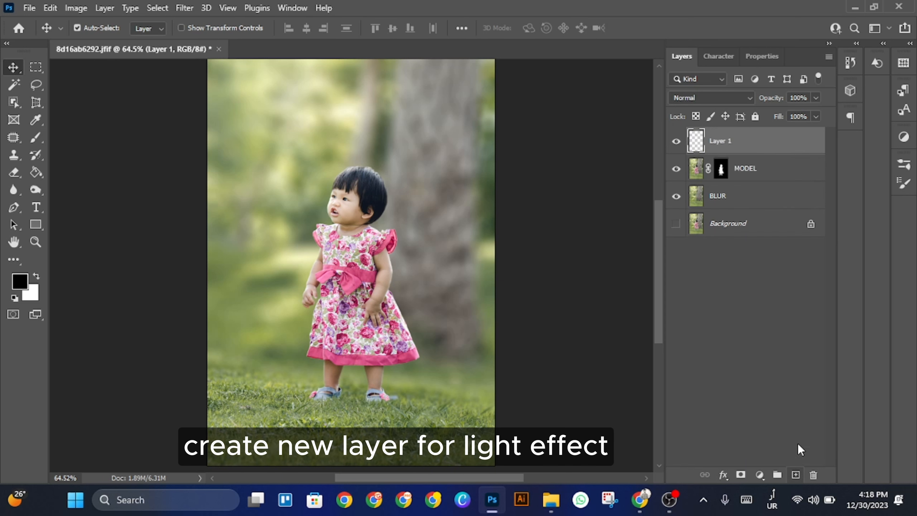
left_click(36, 138)
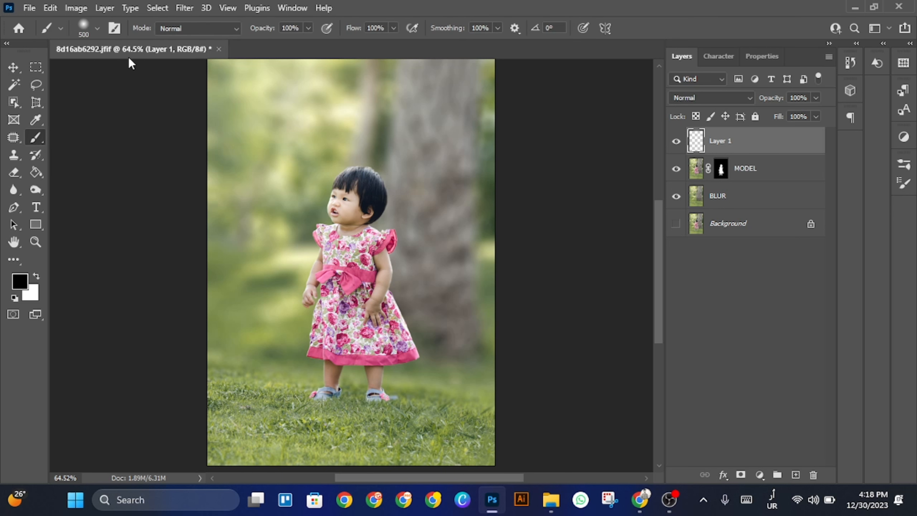
left_click(97, 29)
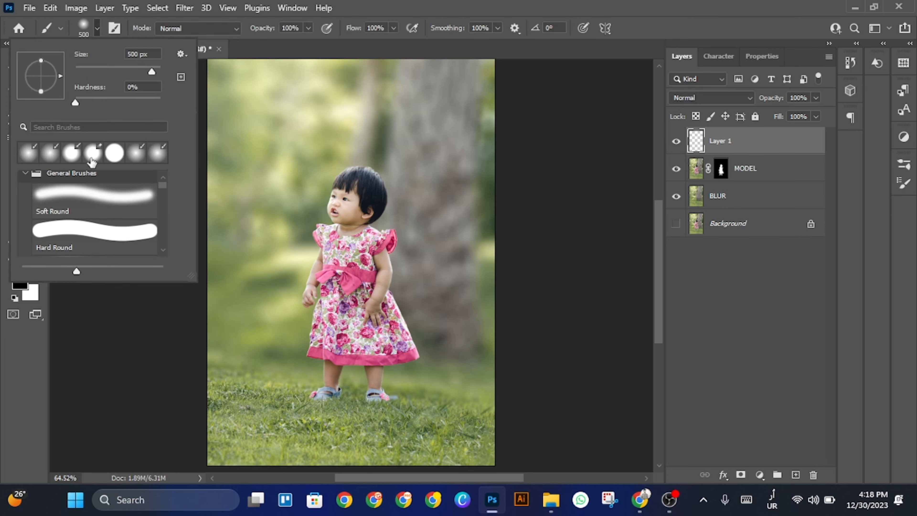
left_click(272, 102)
left_click_drag(256, 93, 234, 115)
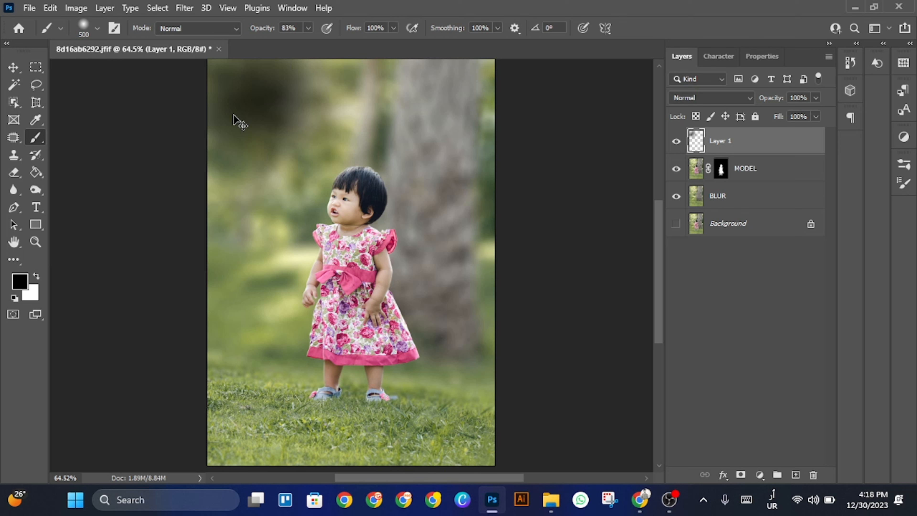
key("ctrl+z")
Paint a soft white glow over the photo's upper-left corner on the new layer, using an 800 px brush at 100% opacity.
left_click(36, 276)
scroll(278, 95, "up", 3)
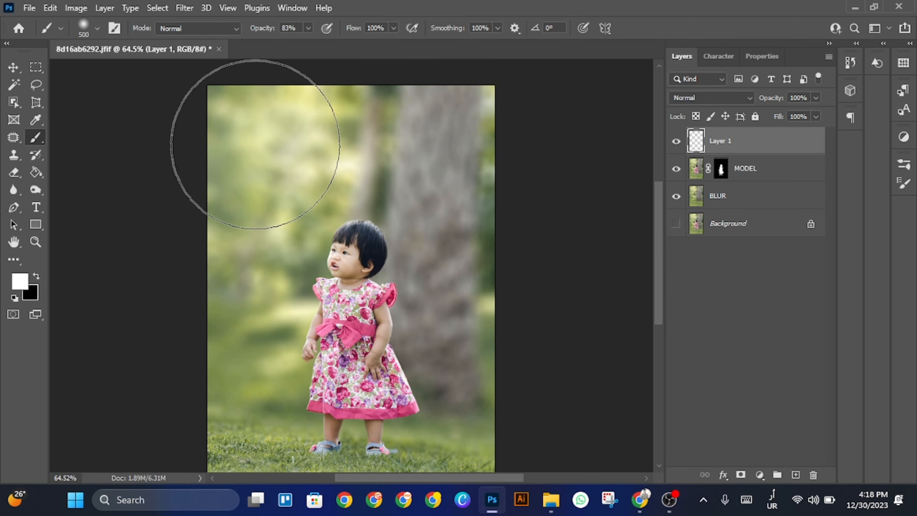
key("bracketright")
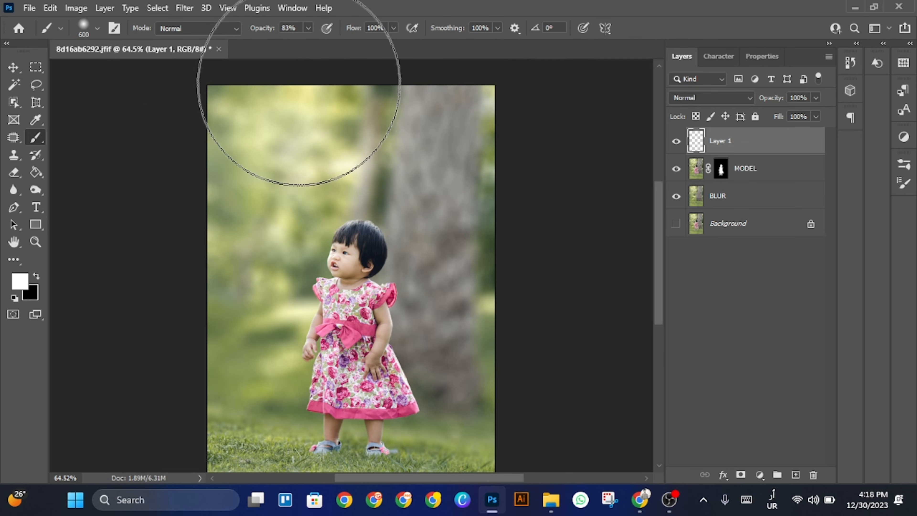
left_click_drag(266, 29, 381, 31)
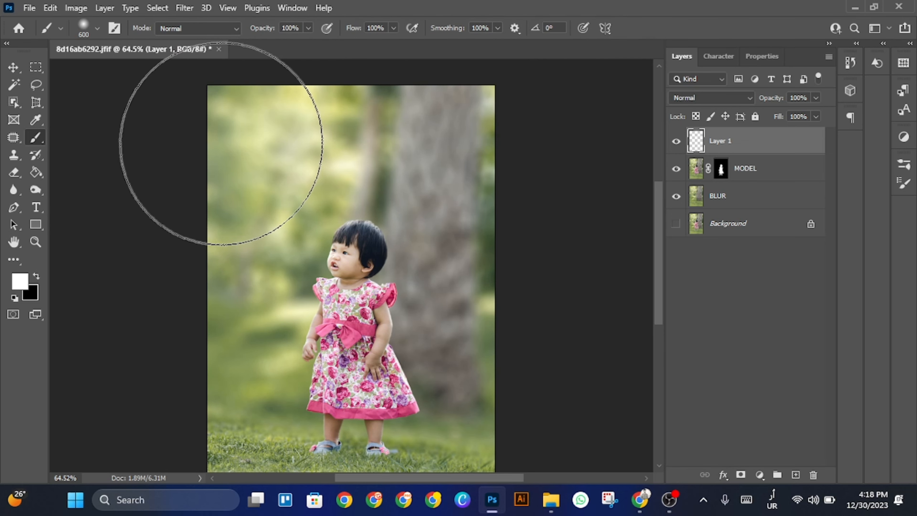
key("bracketright")
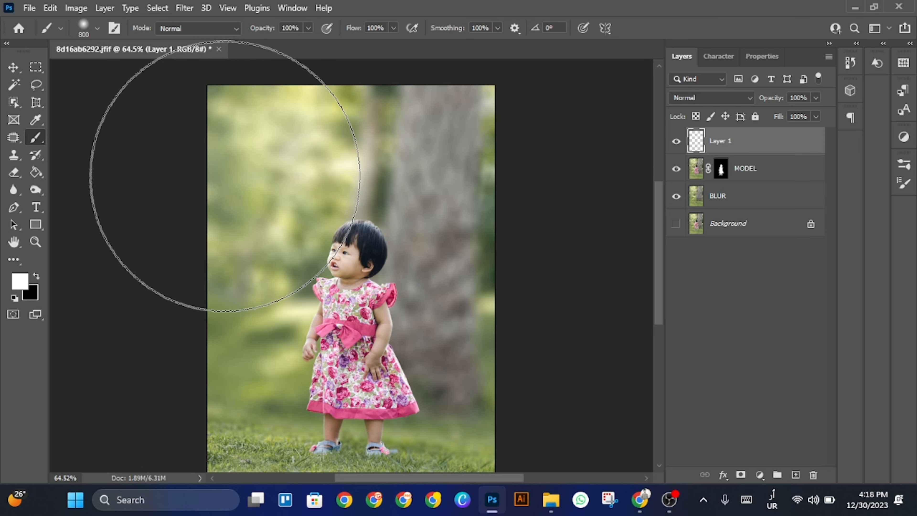
left_click(236, 159)
key("bracketright")
left_click_drag(191, 129, 233, 127)
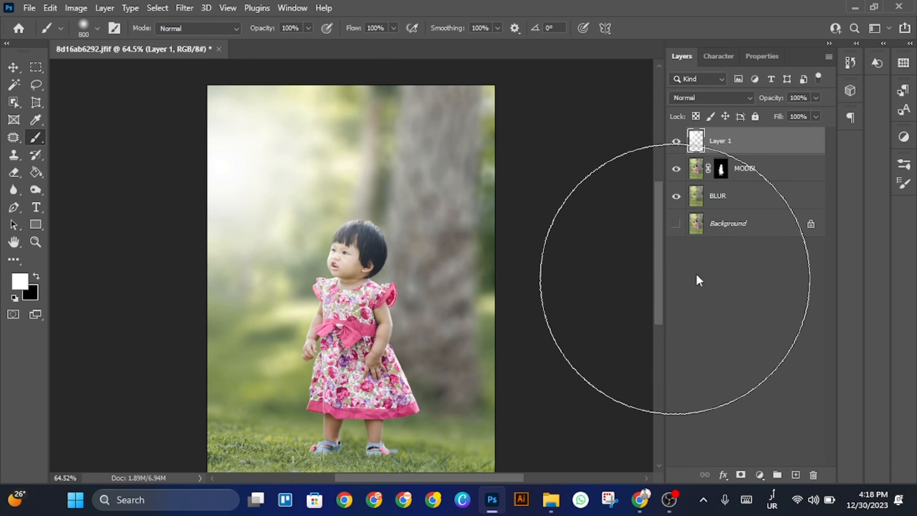
Blend the white glow layer in Screen mode at 52% opacity and check the whole photo.
left_click(749, 99)
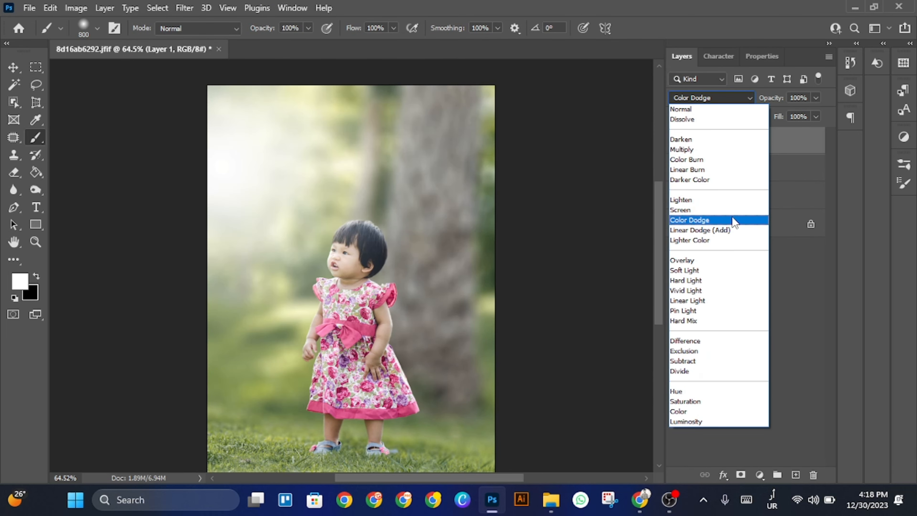
left_click(719, 210)
left_click(816, 98)
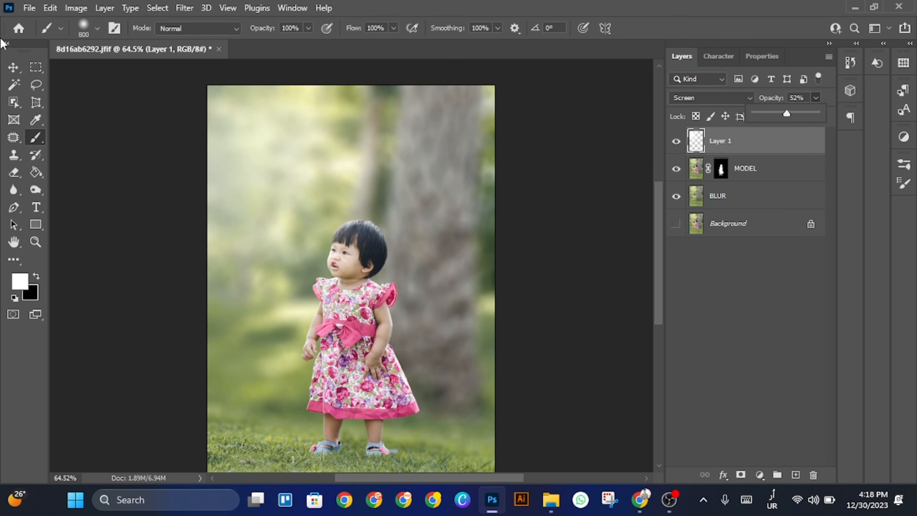
left_click(12, 67)
scroll(363, 221, "down", 3)
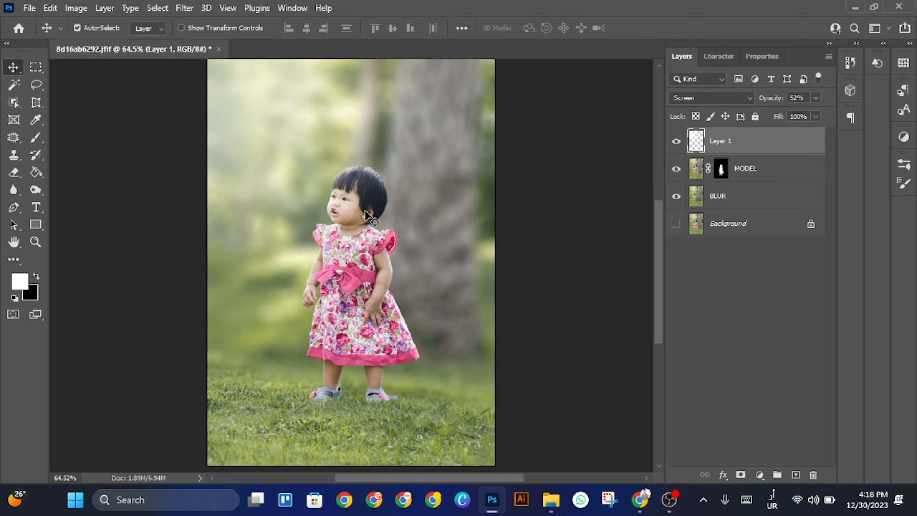
scroll(379, 215, "down", 1)
scroll(393, 207, "up", 1)
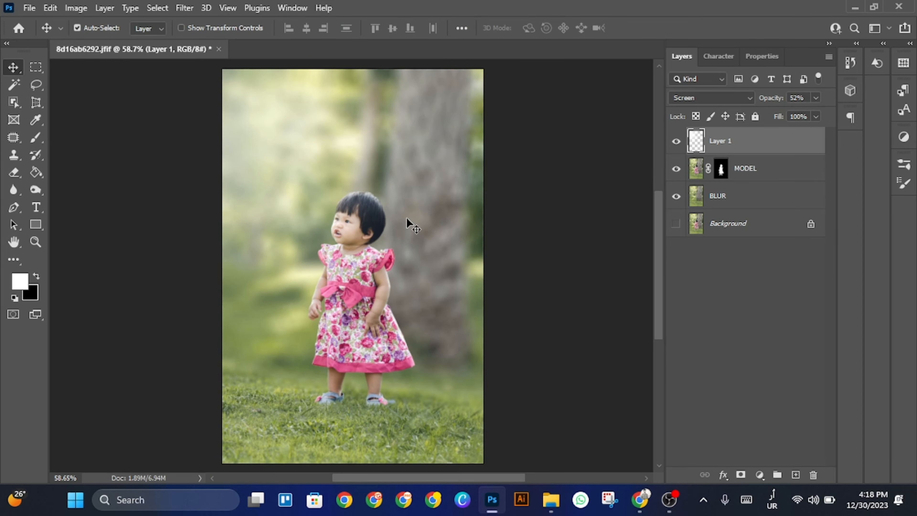
Add a Color Balance adjustment layer, setting the midtones to Magenta–Green -38 and Yellow–Blue -19 and adjusting Cyan–Red.
left_click(761, 476)
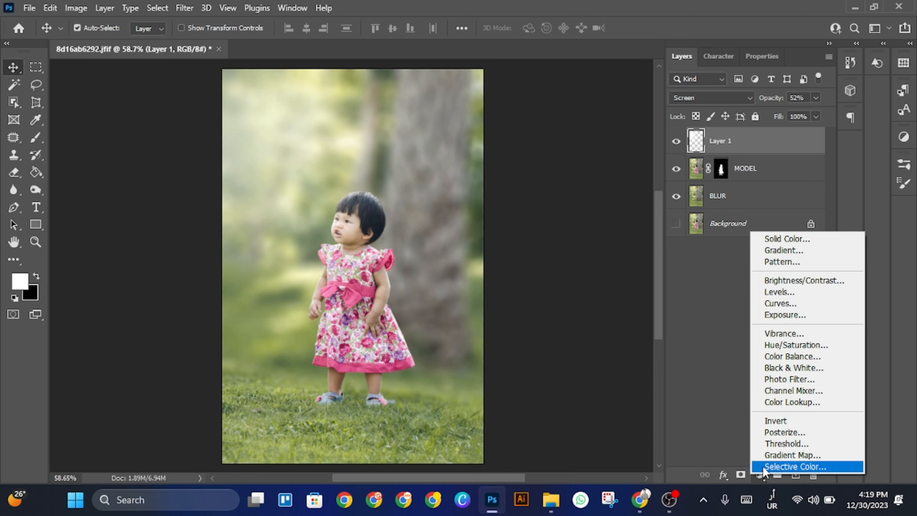
left_click(790, 365)
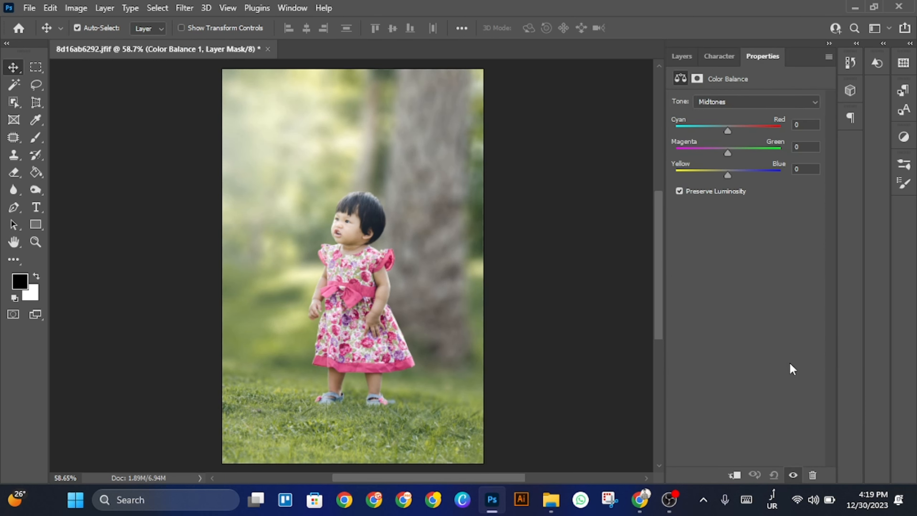
left_click_drag(727, 151, 720, 172)
mouse_move(726, 132)
left_mouse_down()
mouse_move(736, 129)
mouse_move(719, 132)
left_mouse_up()
Set the Color Balance shadows to Cyan–Red -26, Magenta–Green -24 and Yellow–Blue -3.
left_click(769, 103)
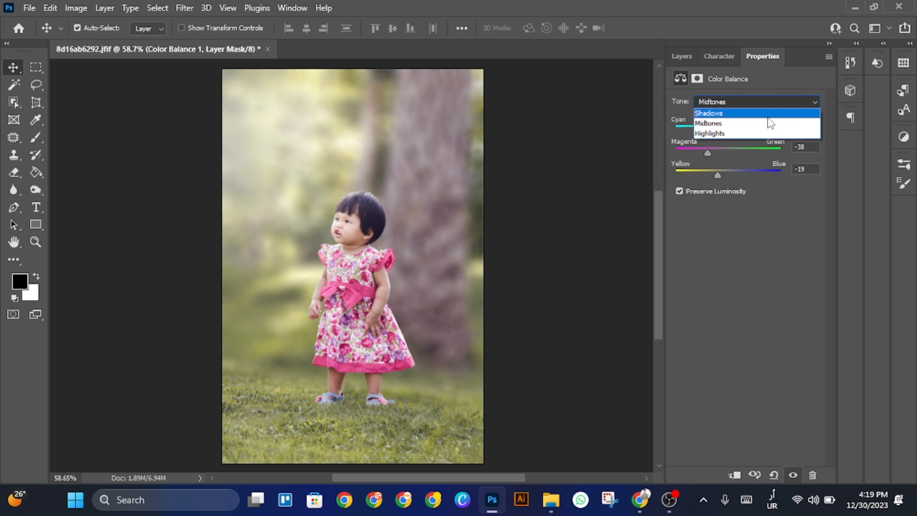
left_click(759, 111)
left_click_drag(732, 130, 727, 173)
left_click(716, 152)
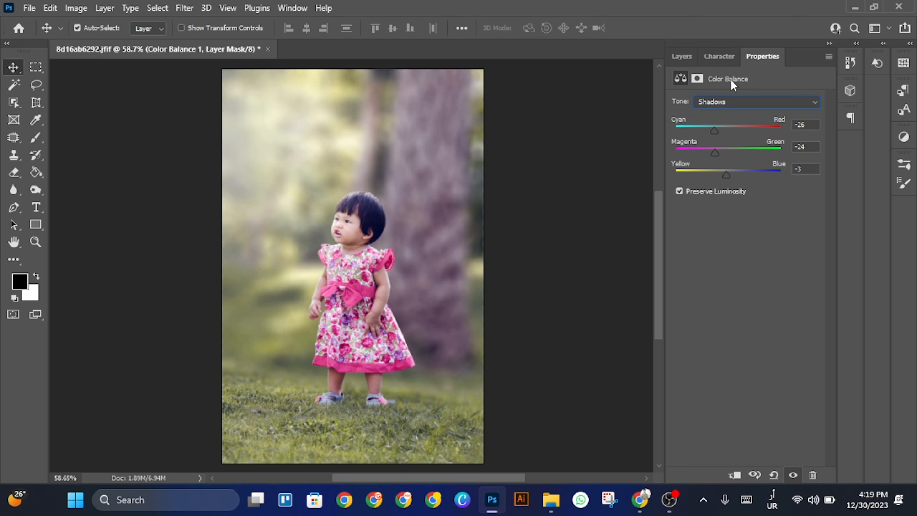
Adjust the color sliders for the Color Balance layer's highlights to warm the bright areas of the photo.
left_click(734, 102)
left_click(720, 133)
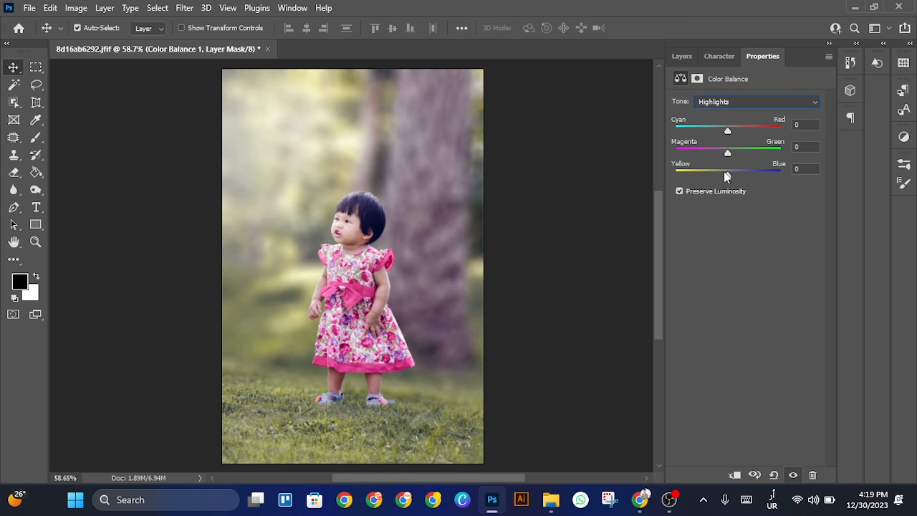
left_click_drag(724, 173, 724, 132)
left_click(682, 56)
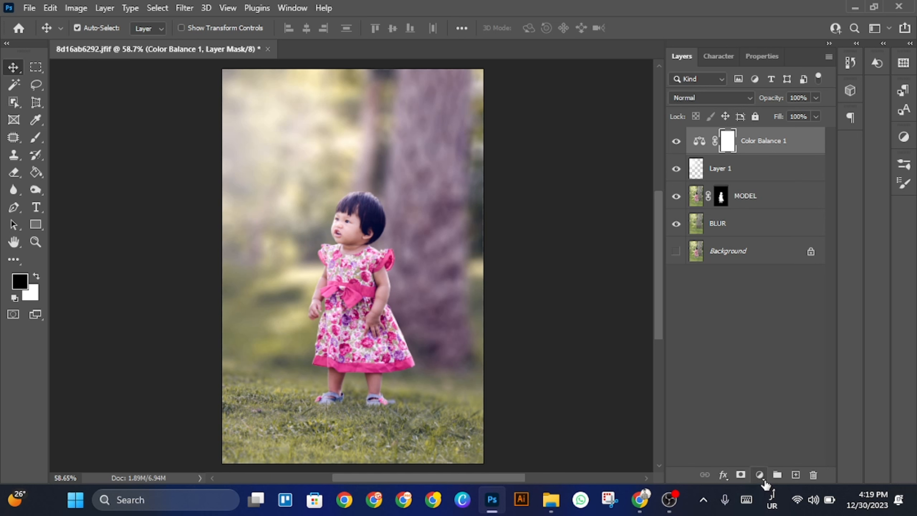
Add a Curves adjustment layer and lower the white point of its RGB curve to output 33.
left_click(760, 475)
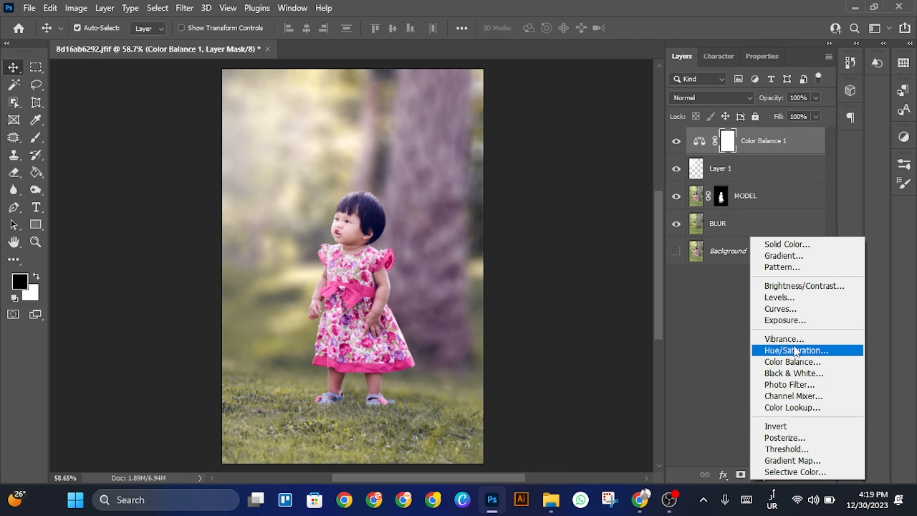
left_click(812, 307)
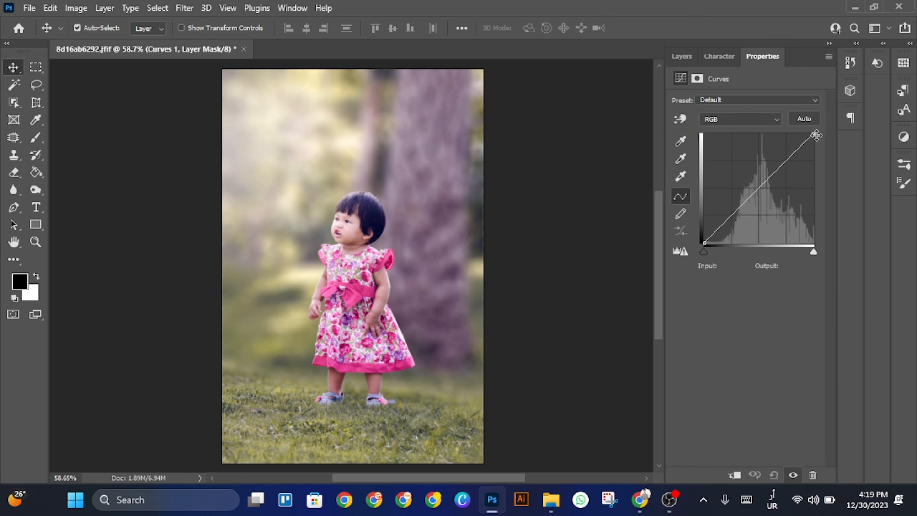
left_click_drag(813, 134, 837, 230)
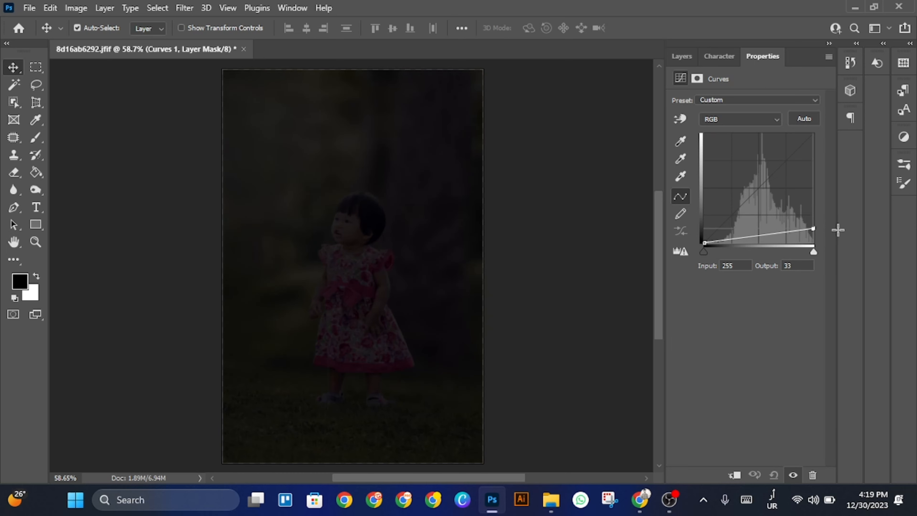
left_click(695, 58)
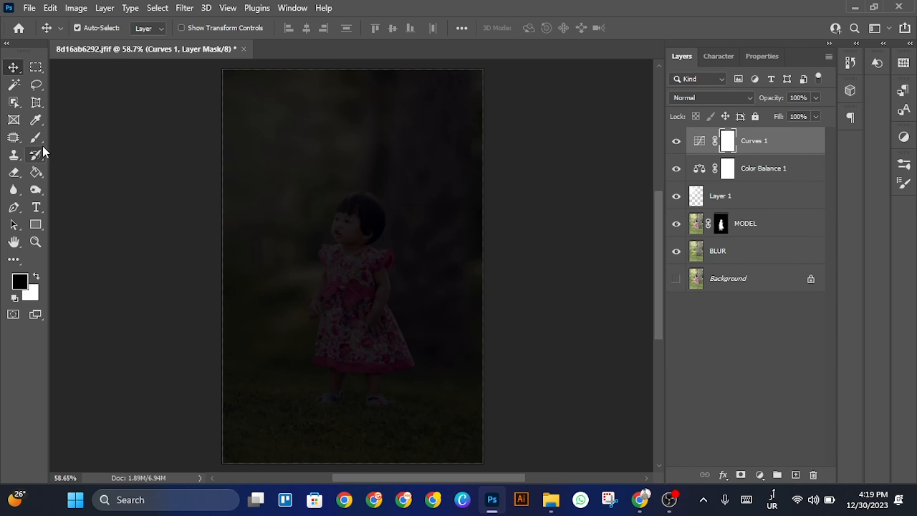
Paint black on the Curves mask over the upper-left background and the girl with the 800 px brush, undoing the last dab.
left_click(35, 137)
left_click_drag(236, 195, 229, 154)
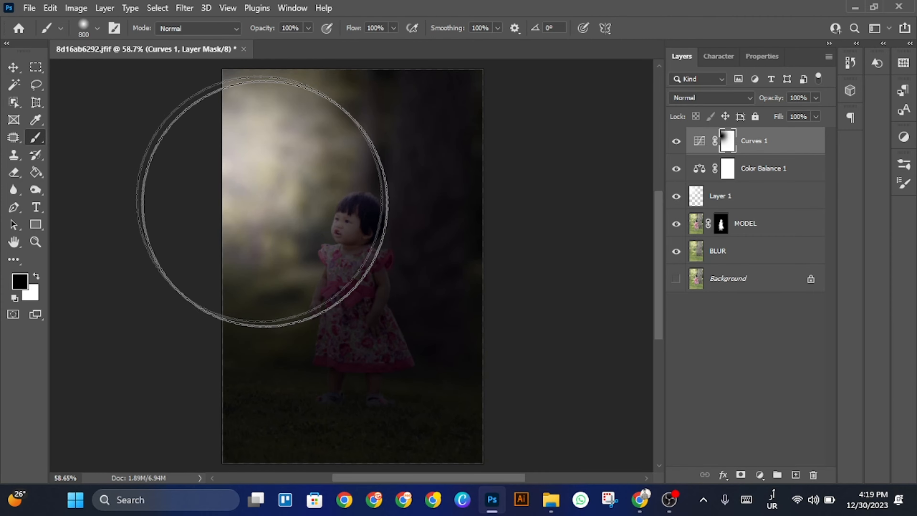
left_click_drag(346, 296, 346, 381)
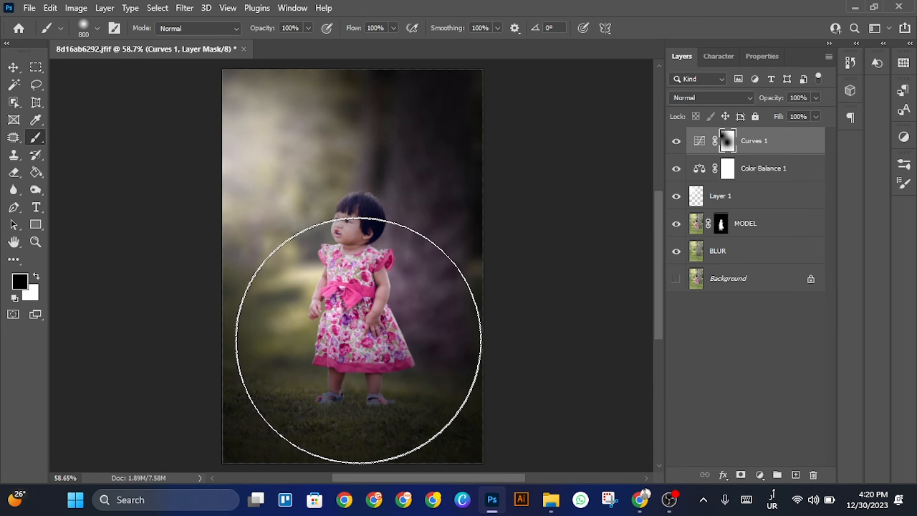
left_click(366, 331)
key("ctrl+z")
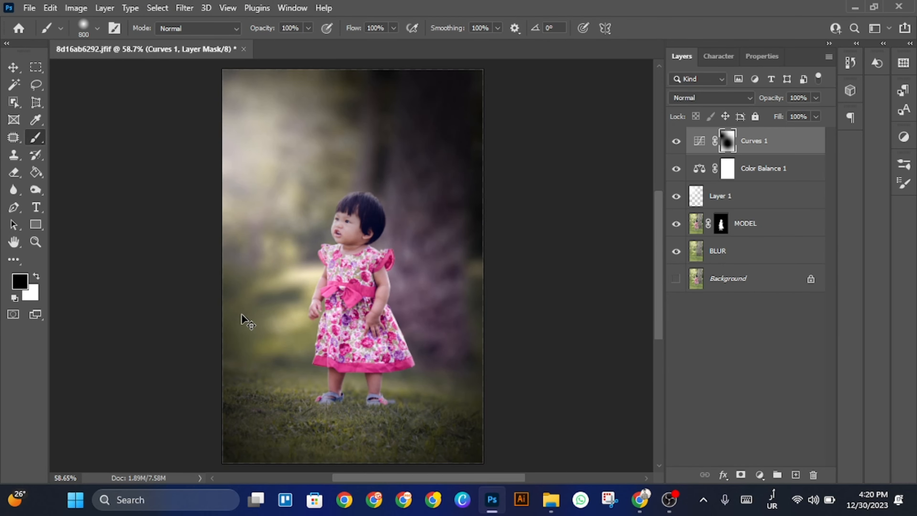
Reduce the brush to 500 px and dab black on the Curves mask over the girl's legs and upper body.
key("bracketleft")
key("bracketleft")
key("bracketleft")
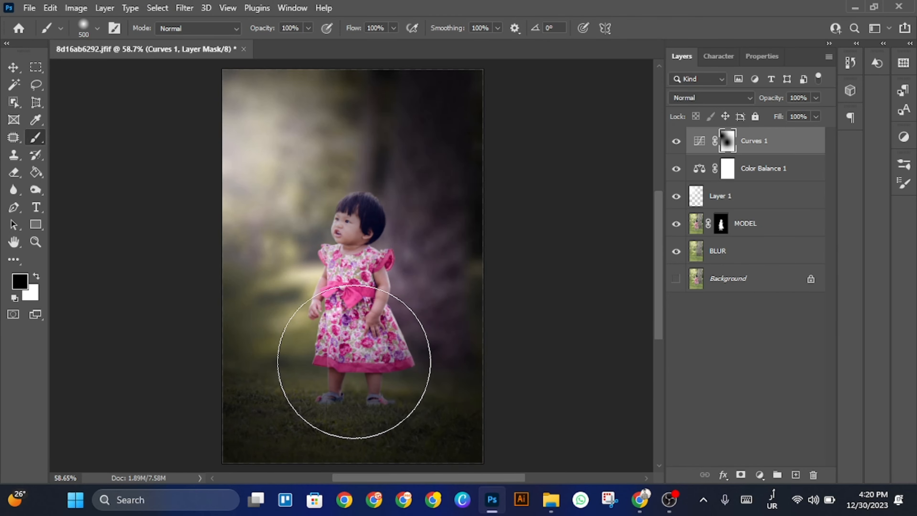
left_click(352, 376)
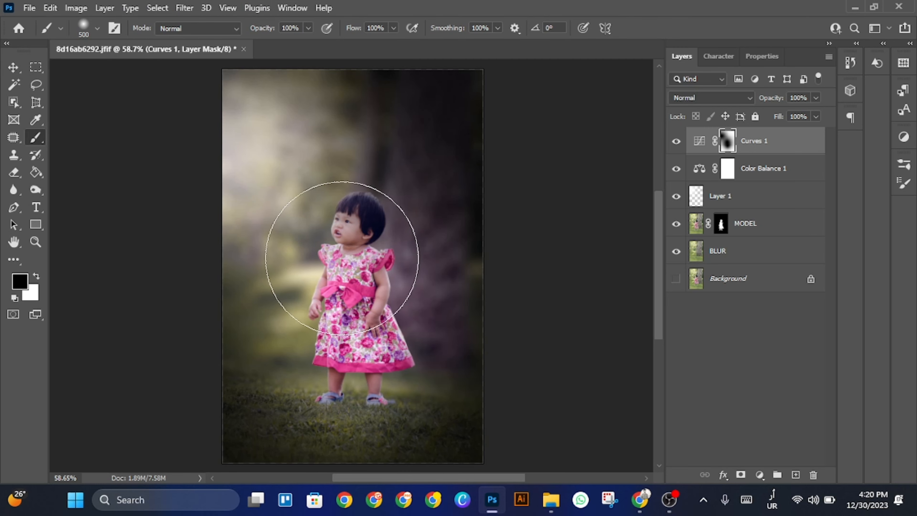
left_click(342, 250)
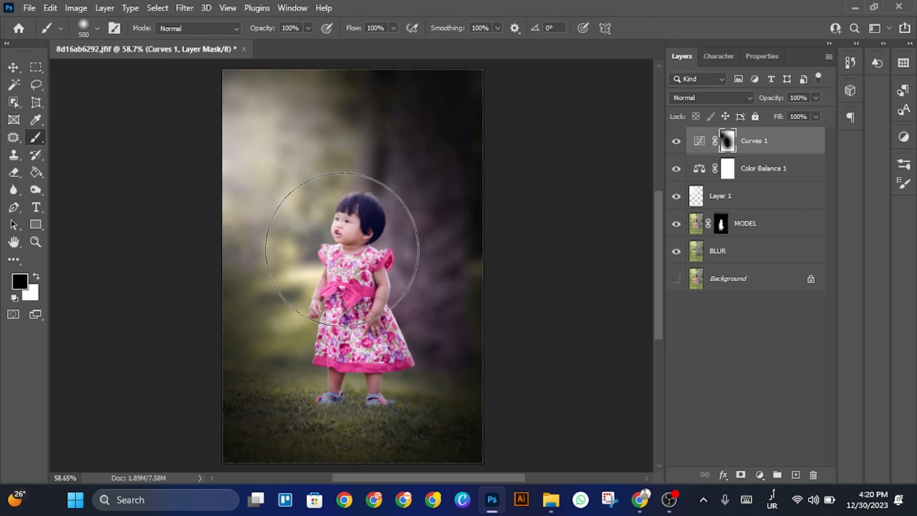
left_click(14, 68)
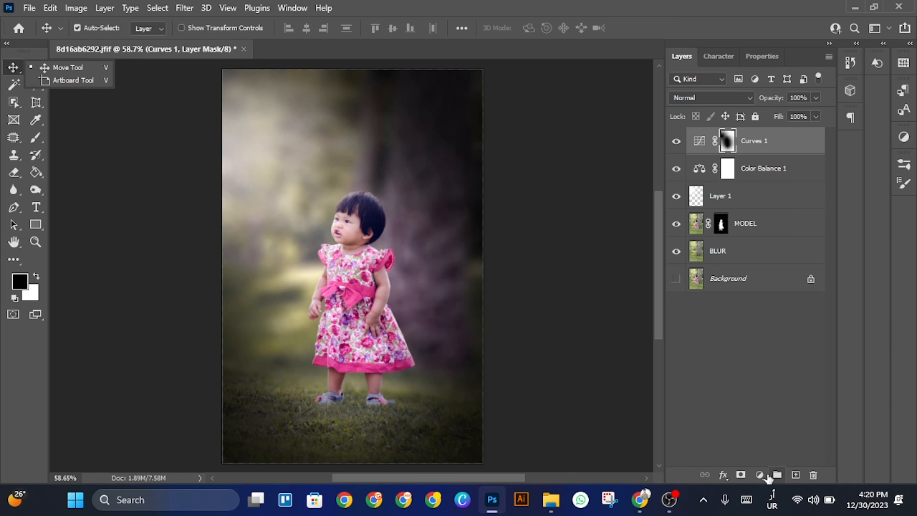
Add a Solid Color fill layer in #212121 and blend it in Soft Light mode.
left_click(760, 475)
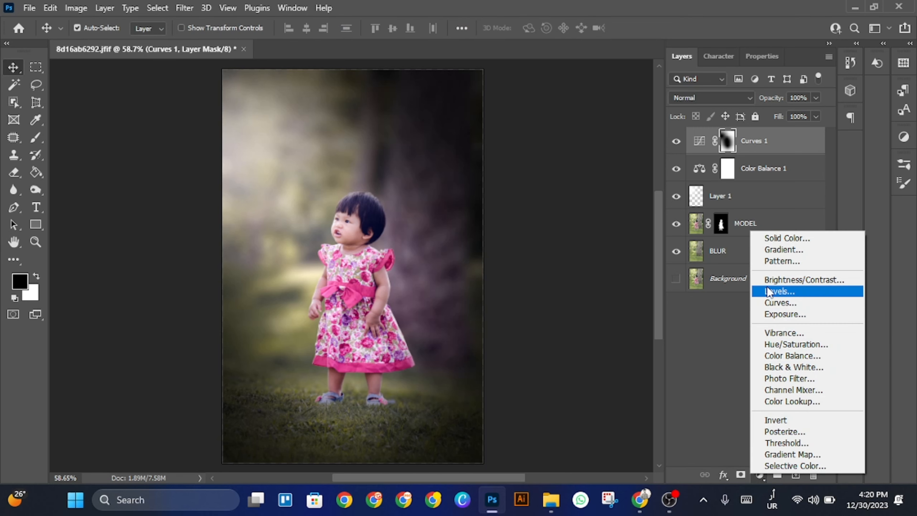
left_click(786, 238)
left_click(566, 400)
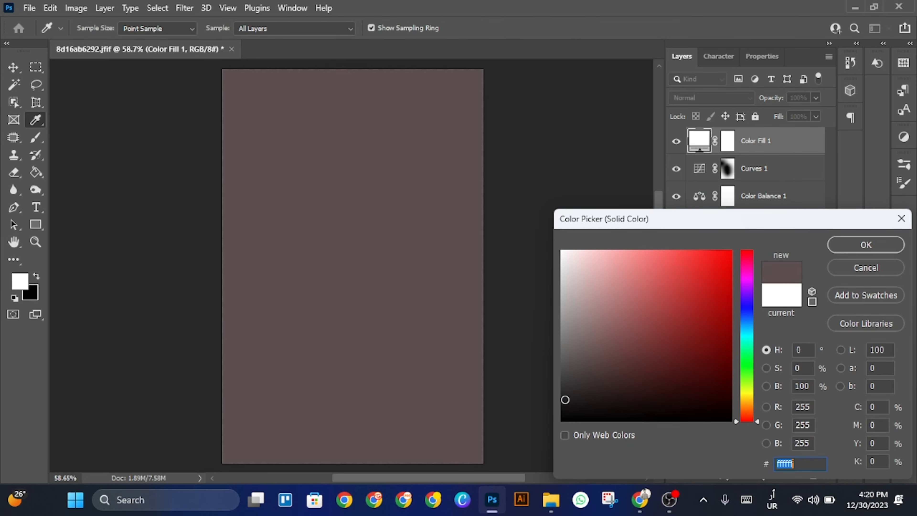
type("212121")
left_click(874, 248)
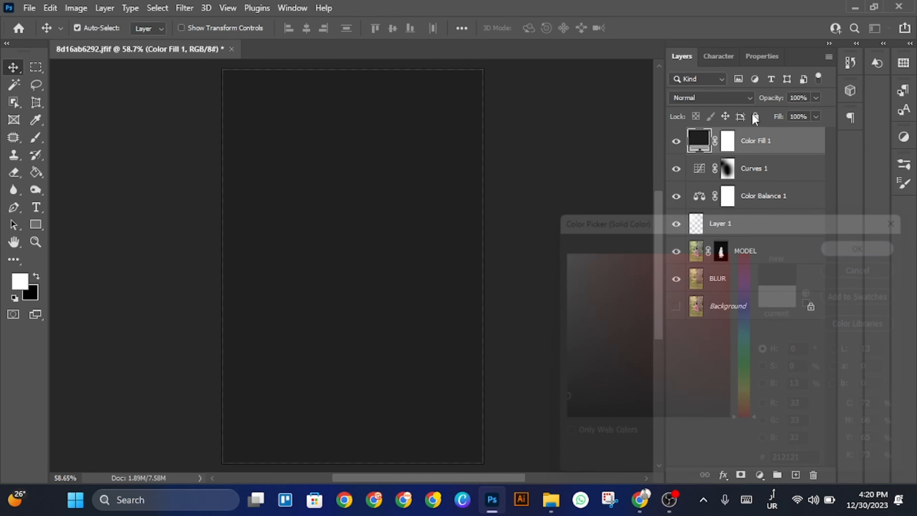
left_click(744, 98)
left_click(705, 273)
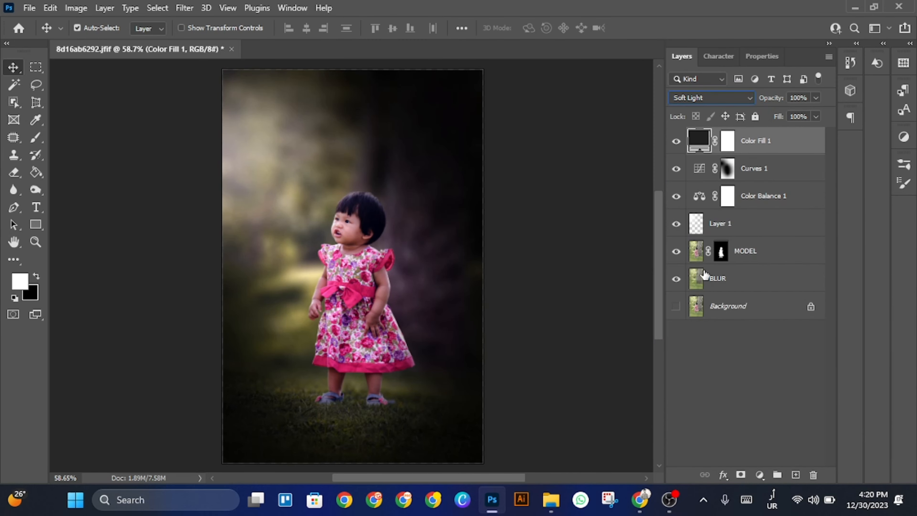
Paint black on the fill layer's mask over the upper-left background and the girl, using the 500 px brush.
left_click(724, 146)
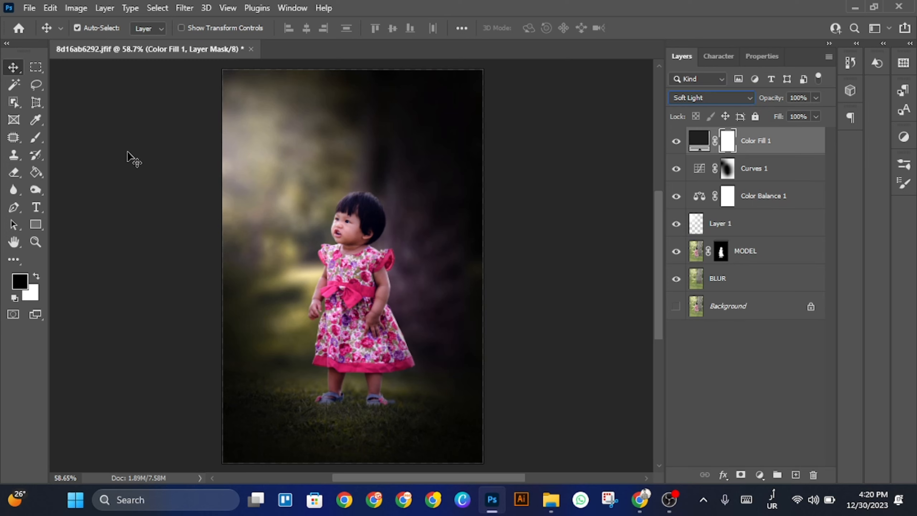
left_click(35, 138)
mouse_move(235, 129)
left_mouse_down()
mouse_move(335, 232)
mouse_move(358, 313)
mouse_move(345, 346)
mouse_move(309, 364)
left_mouse_up()
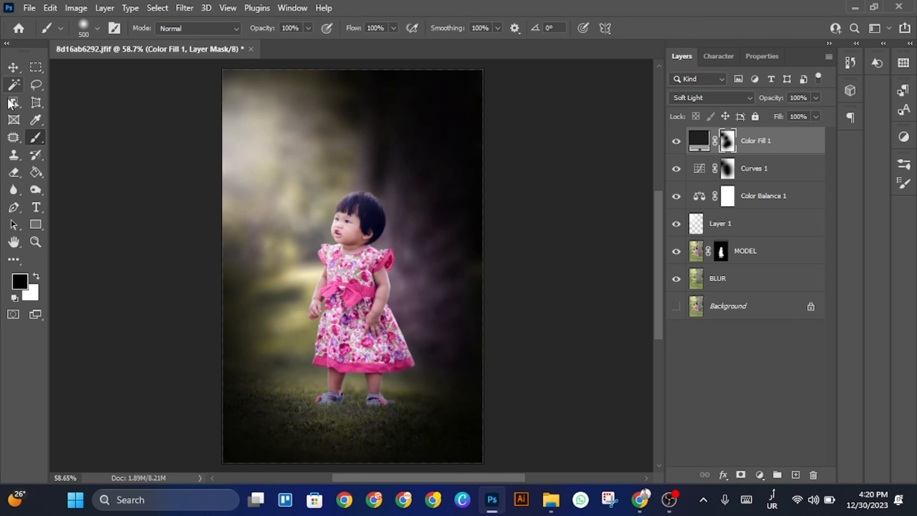
left_click(15, 72)
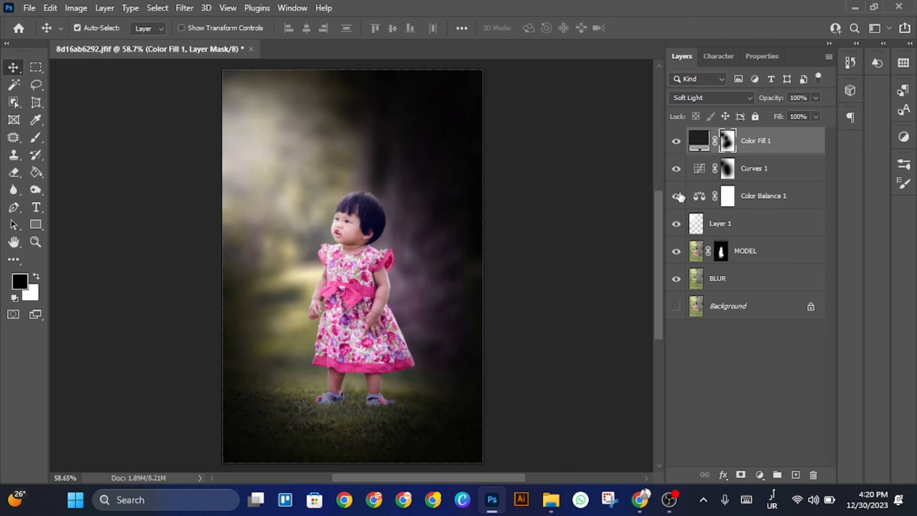
Add a Gradient Map adjustment layer and set its gradient's starting color stop to dark blue #01024e.
left_click(761, 476)
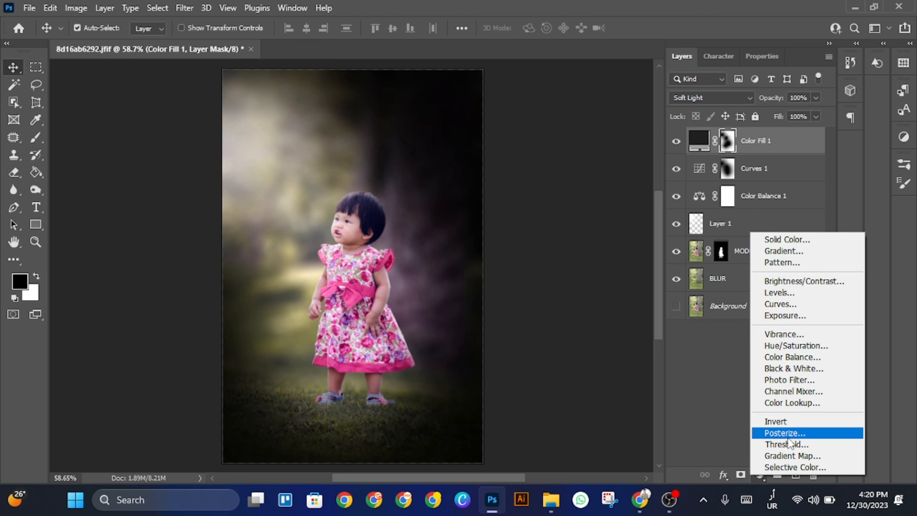
left_click(789, 456)
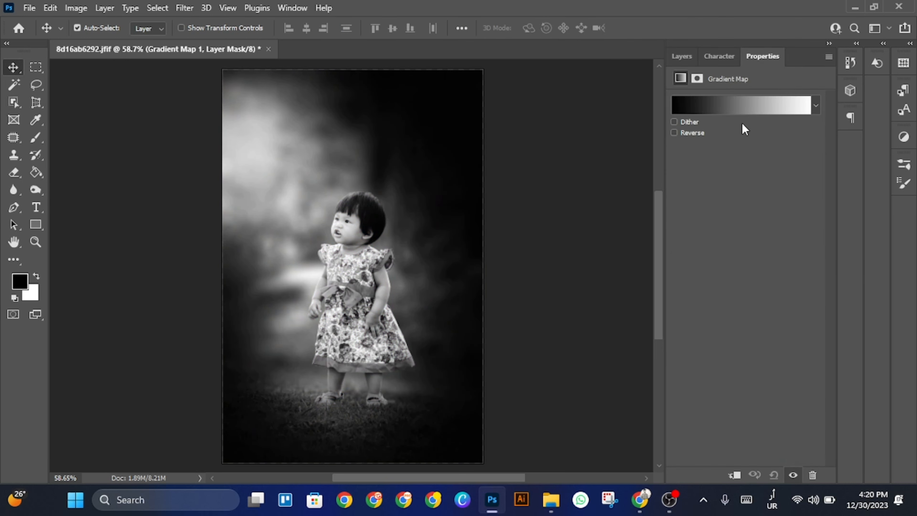
left_click(744, 107)
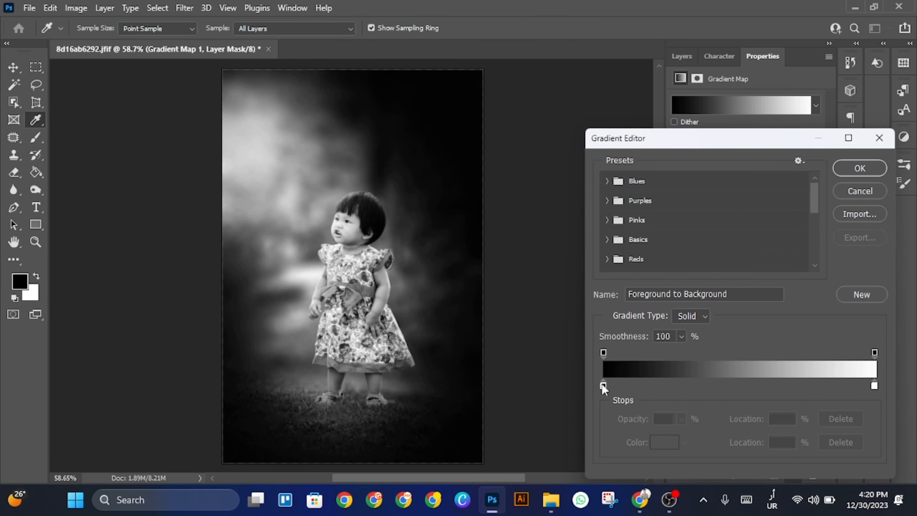
left_click(603, 384)
double_click(603, 383)
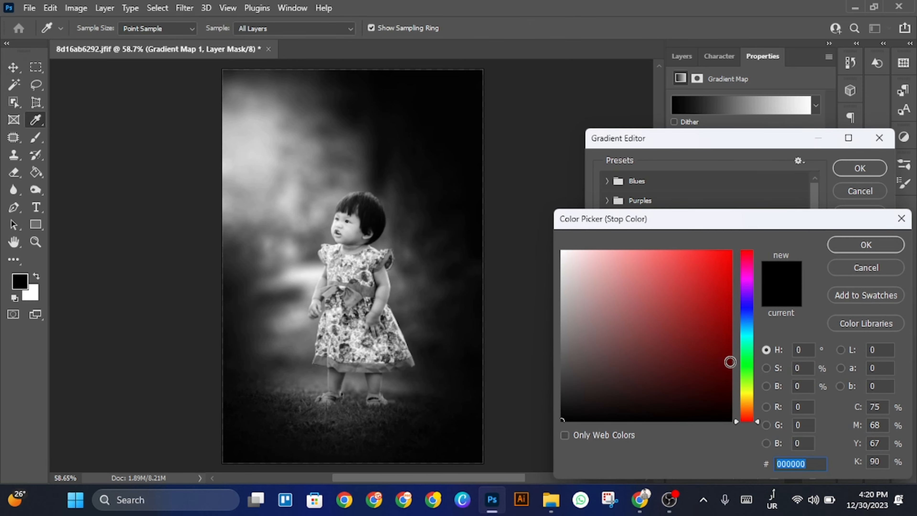
left_click(747, 308)
left_click_drag(725, 359, 731, 369)
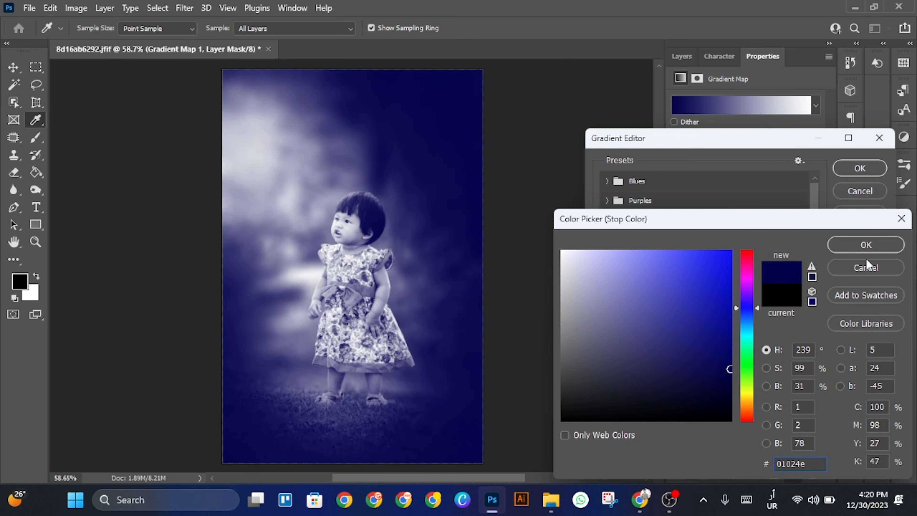
left_click(866, 249)
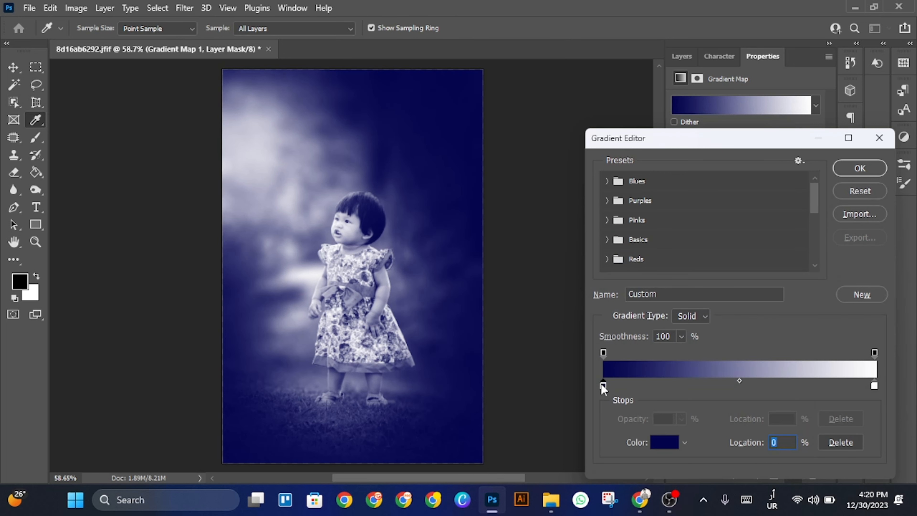
Duplicate the blue color stop at location 34% and recolor the copy red, #e8000b.
left_click_drag(603, 385, 697, 384)
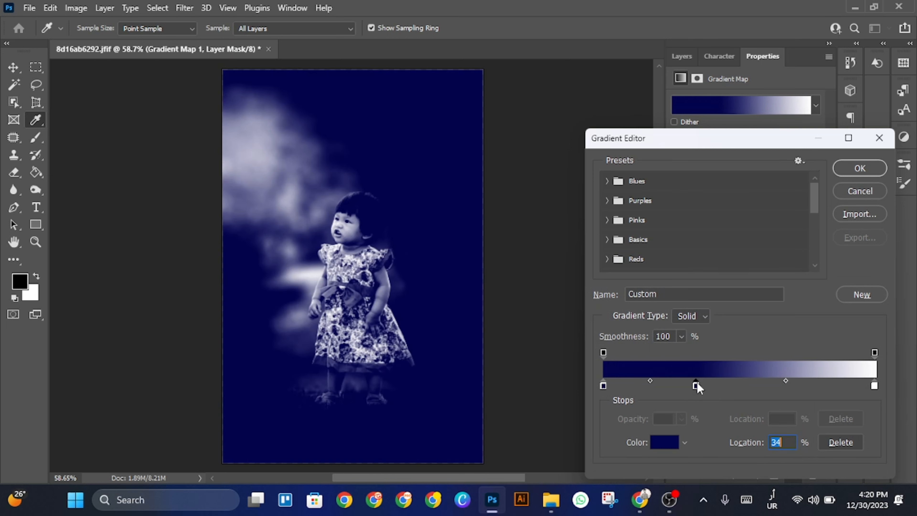
double_click(696, 386)
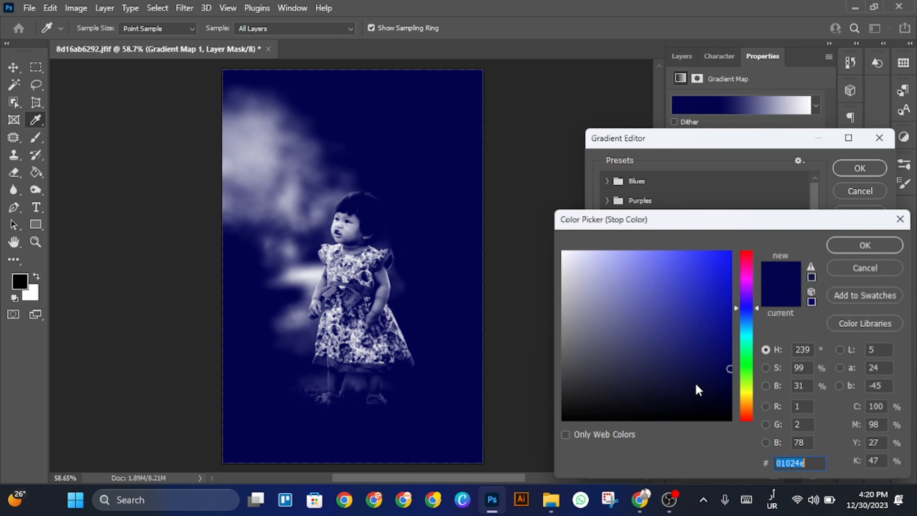
left_click_drag(753, 274, 732, 266)
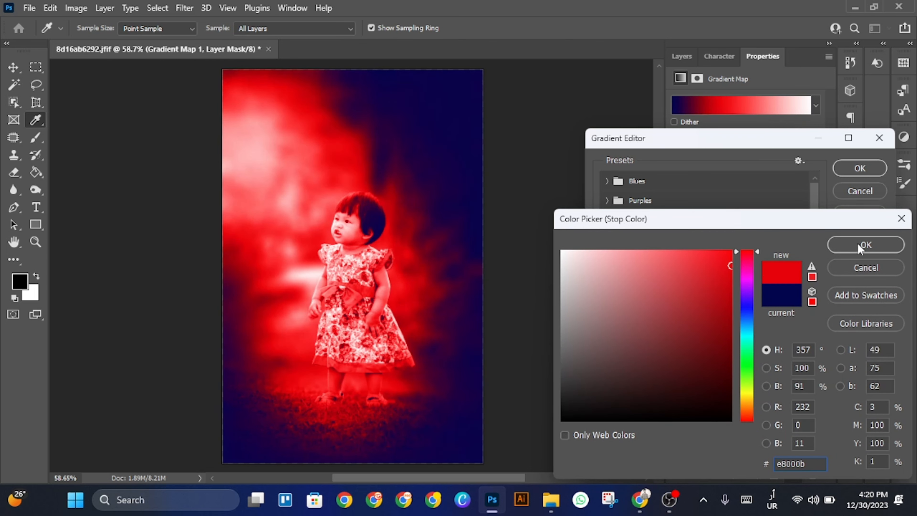
left_click(867, 246)
Set the gradient's end stop at 100% to bright orange with hue 30, undoing an accidental color sample from the gradient bar.
double_click(875, 390)
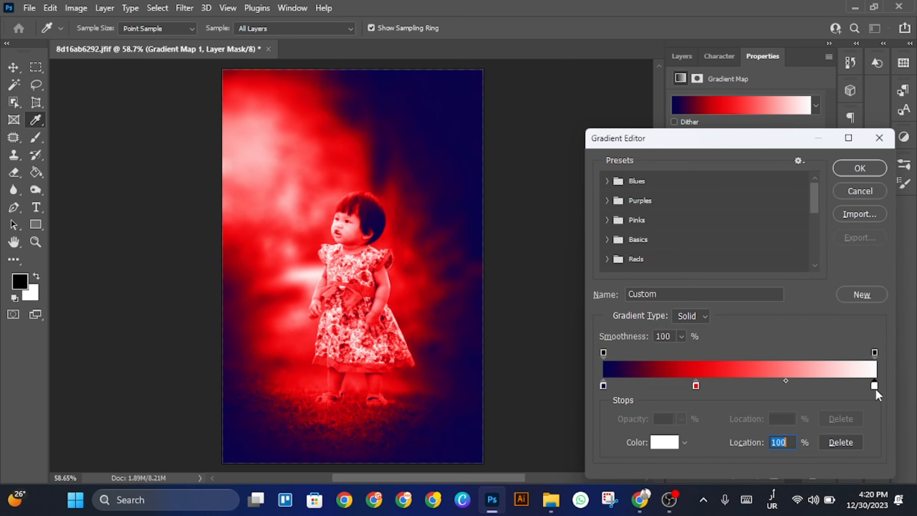
left_click(746, 406)
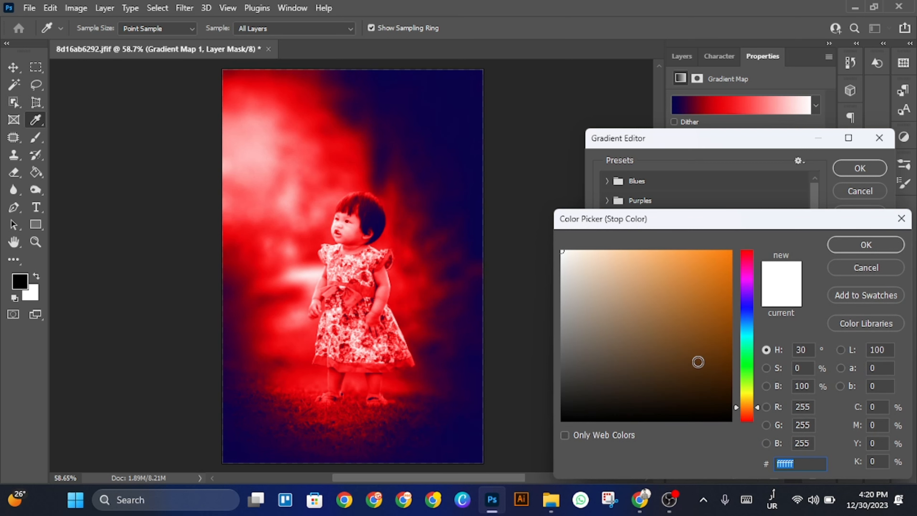
left_click(730, 251)
left_click(883, 248)
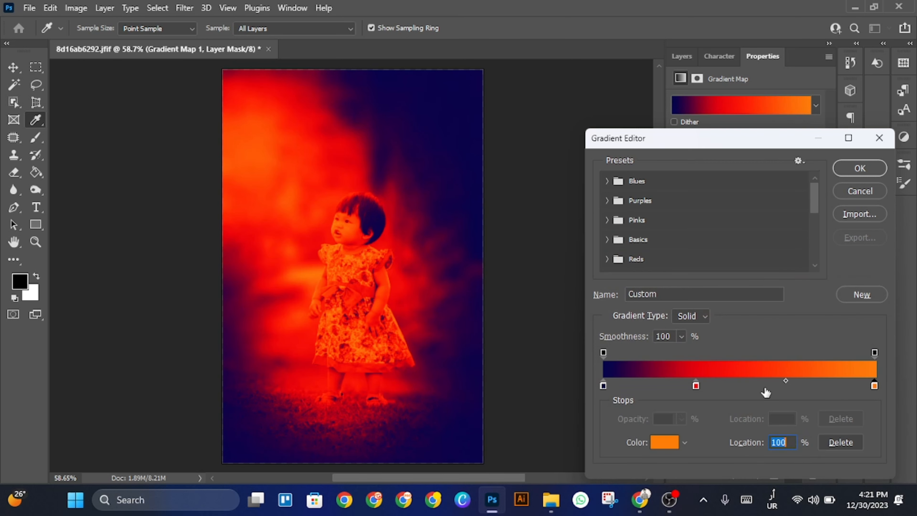
left_click(647, 377)
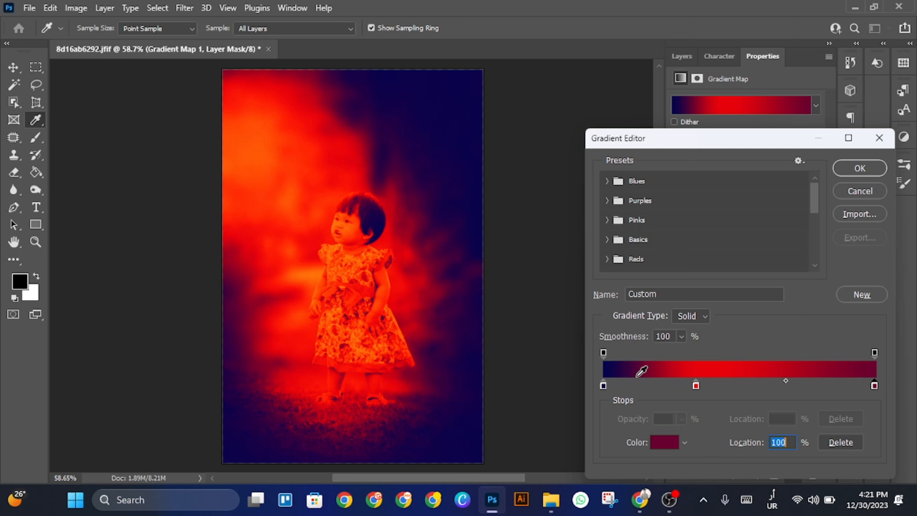
key("ctrl+z")
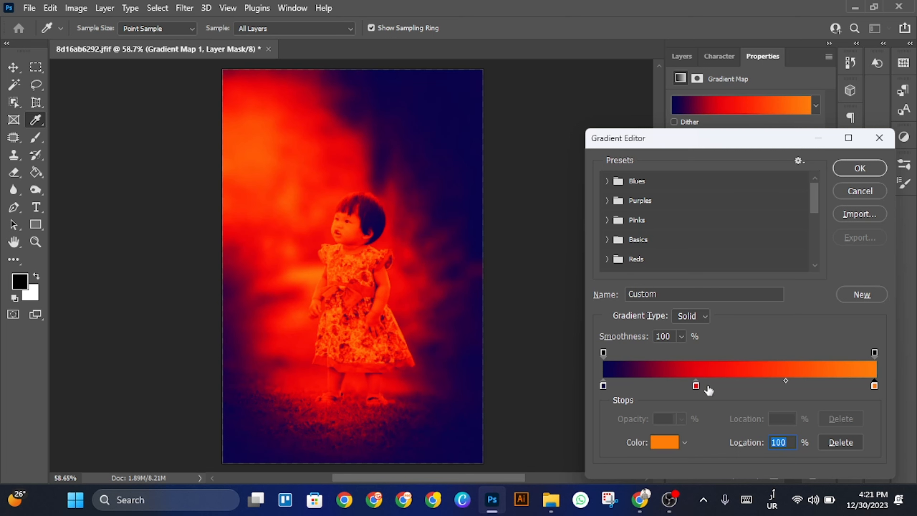
Move the gradient's red color stop slightly toward the orange end.
mouse_move(696, 385)
left_mouse_down()
mouse_move(670, 390)
mouse_move(708, 389)
left_mouse_up()
mouse_move(652, 385)
left_mouse_down()
mouse_move(621, 383)
mouse_move(639, 388)
left_mouse_up()
key("Delete")
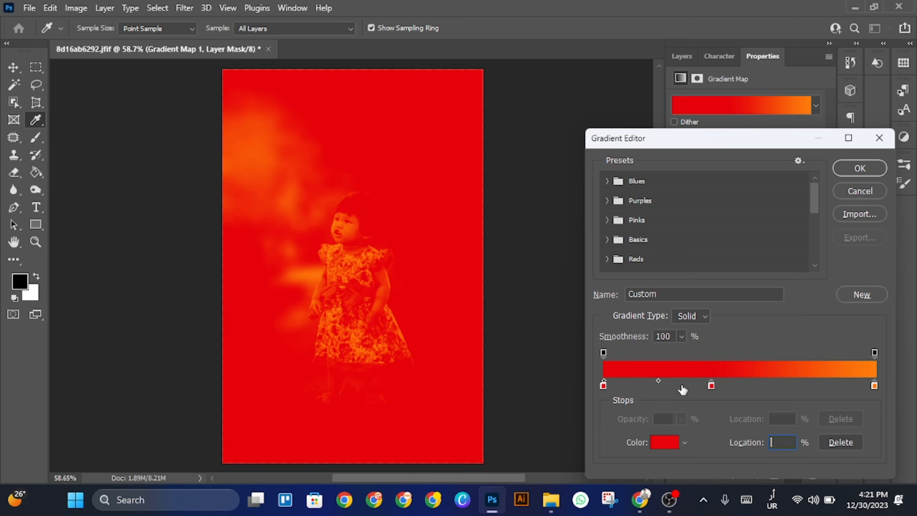
Recolor the gradient's starting stop dark blue, add a matching dark blue stop at location 6%, and apply the gradient.
left_click(607, 386)
double_click(606, 385)
left_click(747, 302)
left_click_drag(730, 299, 731, 360)
left_click(867, 245)
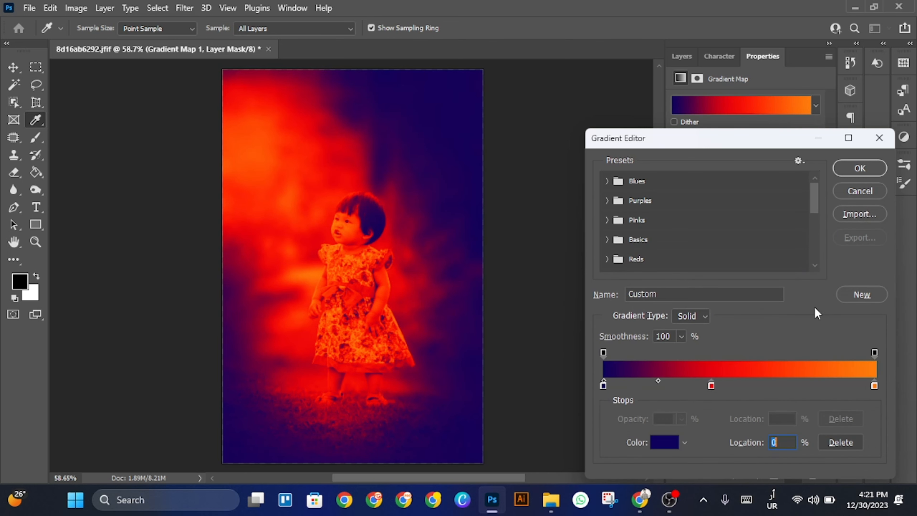
left_click_drag(662, 389, 630, 386)
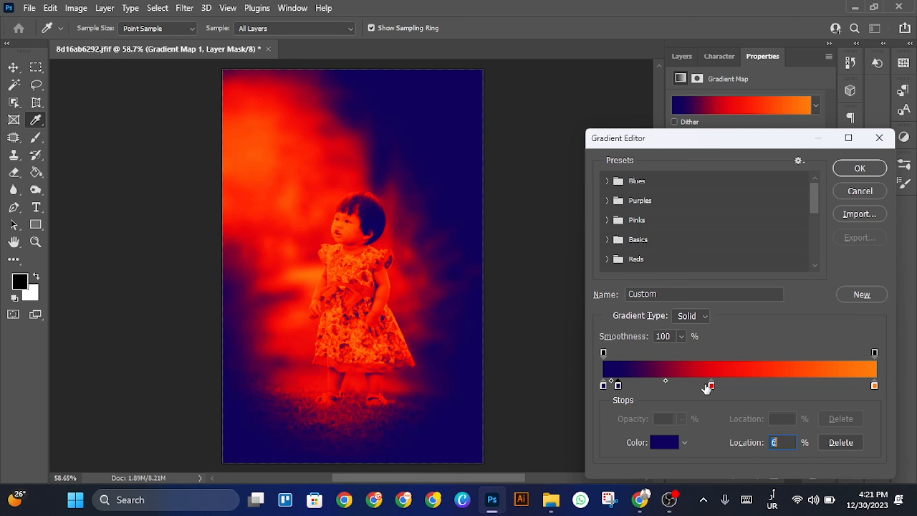
left_click(870, 168)
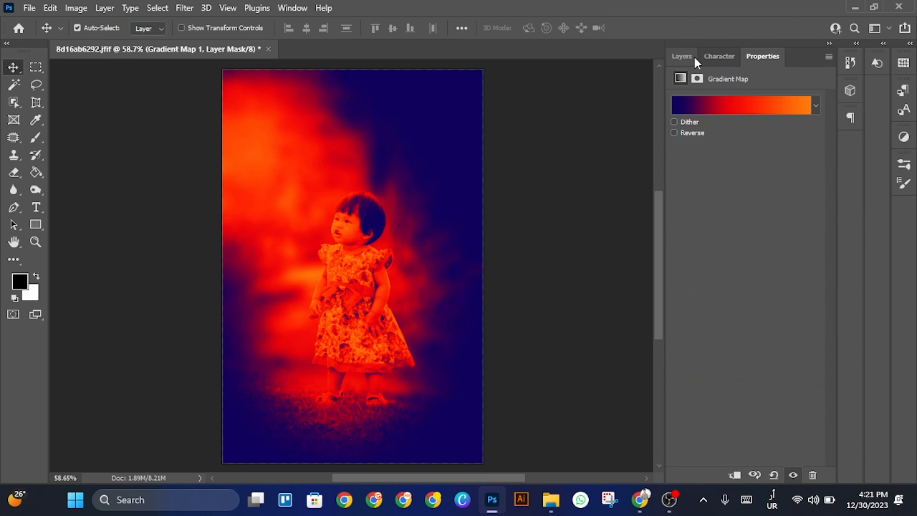
Set the Gradient Map 1 layer's blend mode to Soft Light and its opacity to 32%.
left_click(686, 57)
left_click(744, 101)
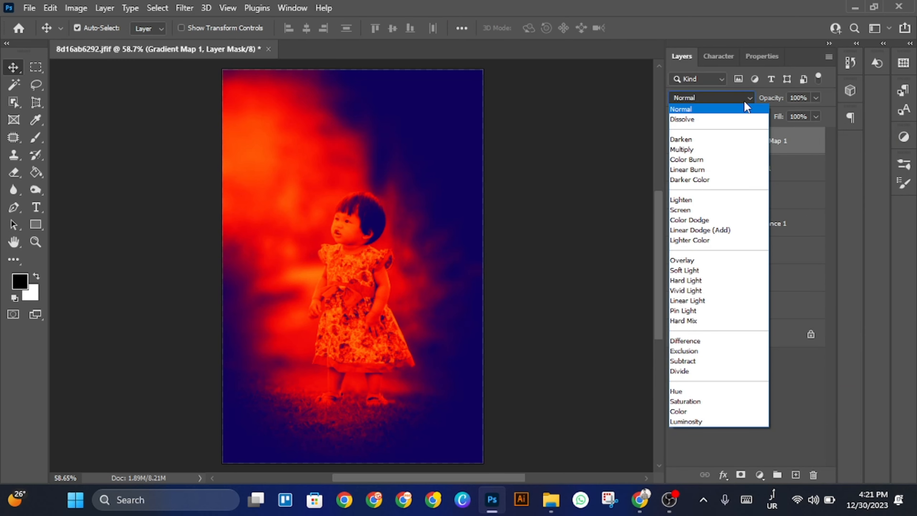
left_click(686, 270)
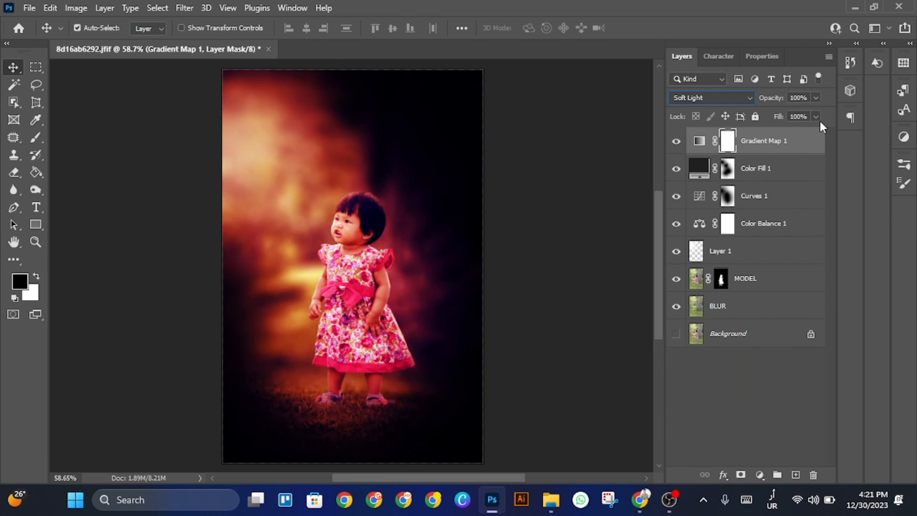
left_click(817, 99)
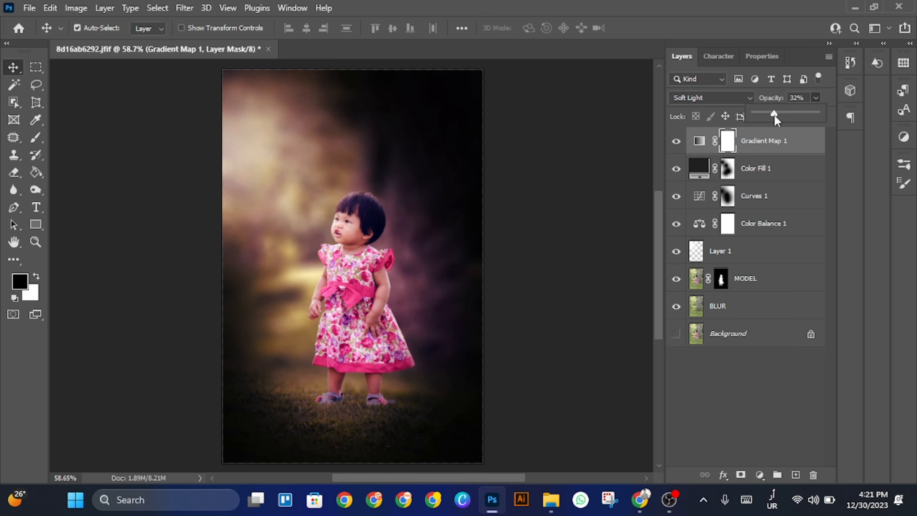
left_click(762, 357)
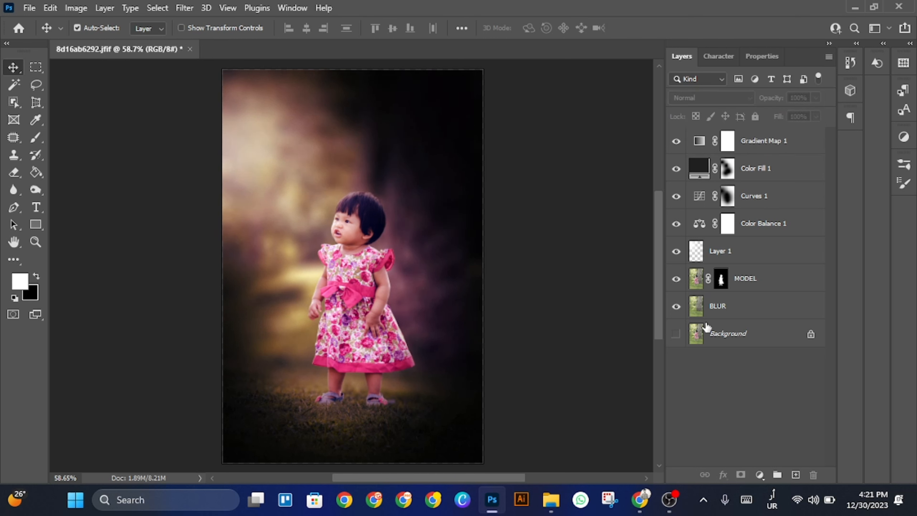
Group all layers from BLUR up to Gradient Map 1, leaving the Background layer outside the group.
left_click(728, 317)
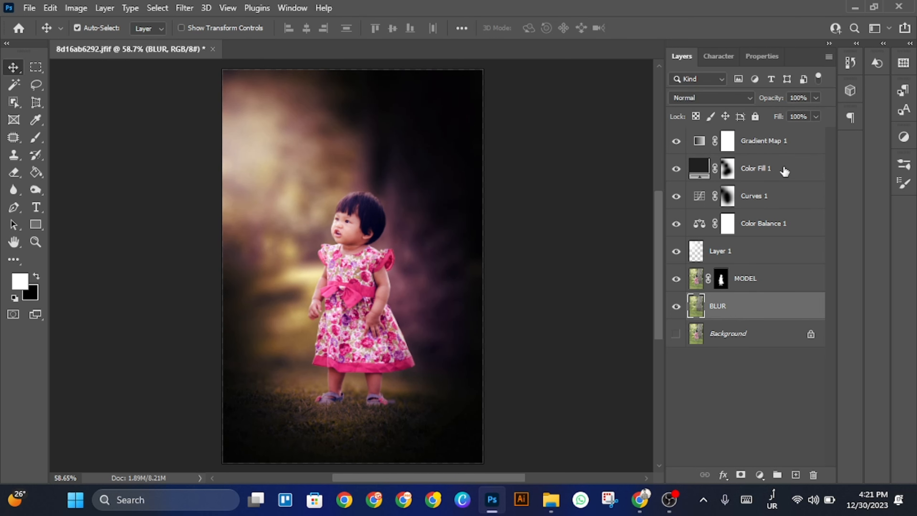
left_click(787, 152, "shift")
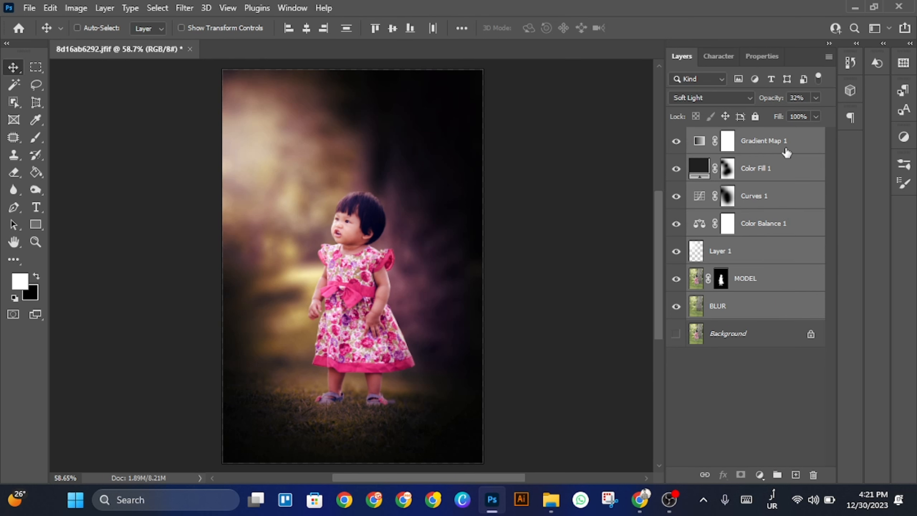
key("ctrl+g")
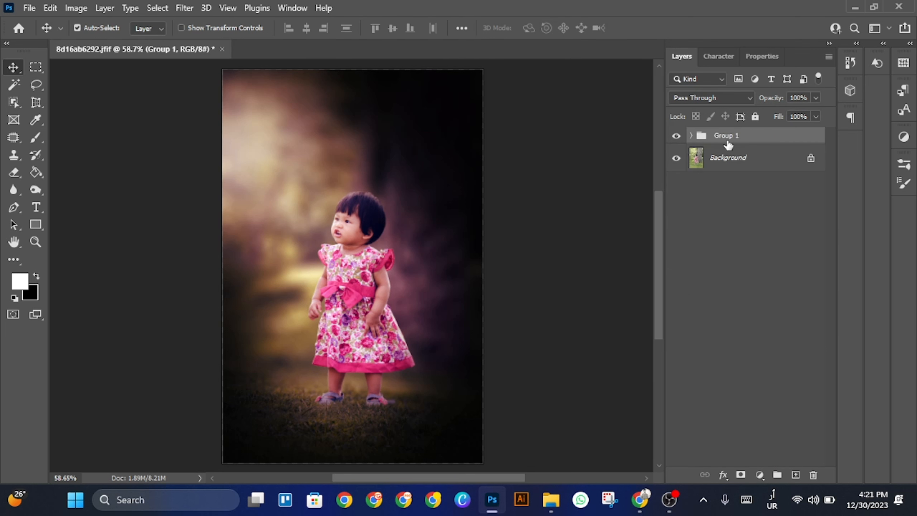